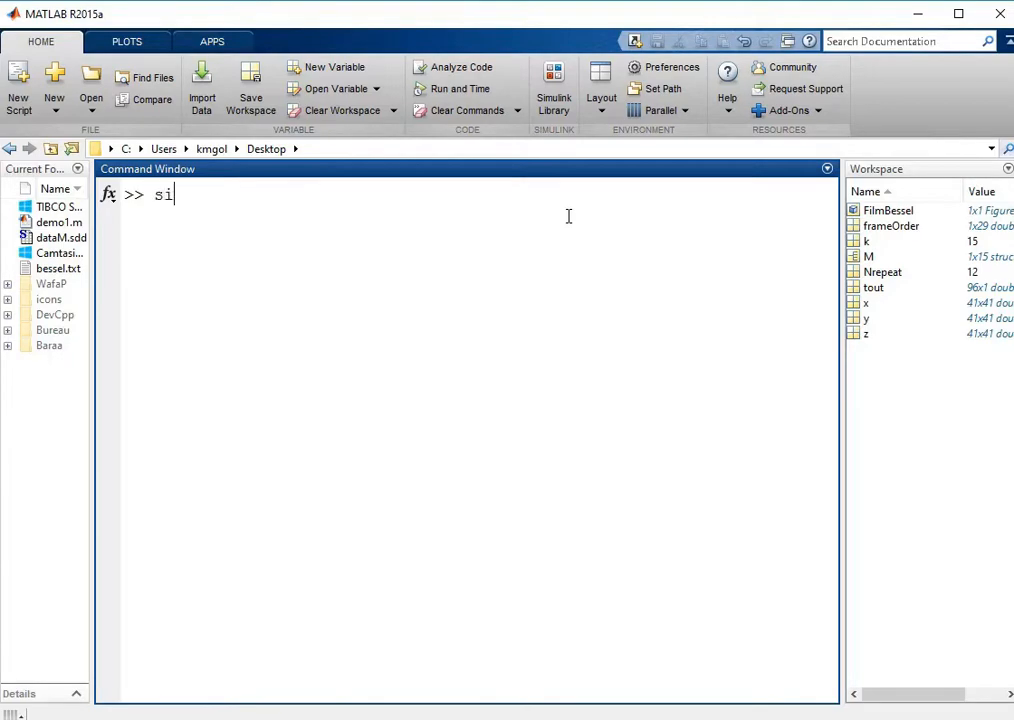
Open the Simulink Library Browser by running the simulink command.
{"action": "type", "text": "li"}
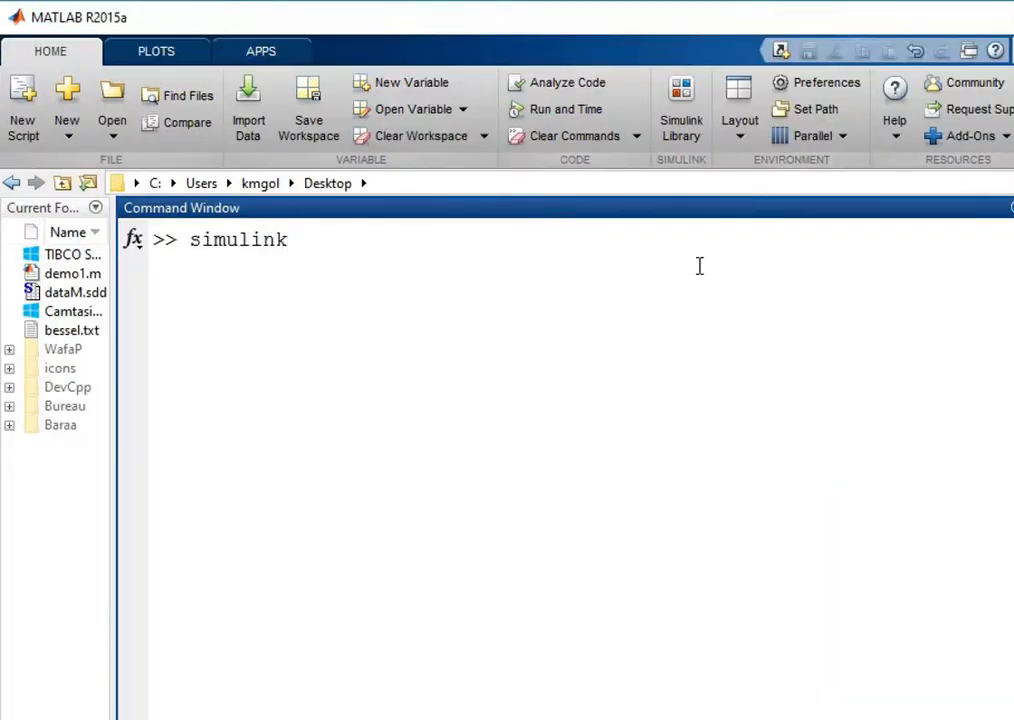
{"action": "type", "text": "nk"}
{"action": "key", "text": "Return"}
{"action": "left_click_drag", "start_coordinate": [394, 100], "coordinate": [469, 136]}
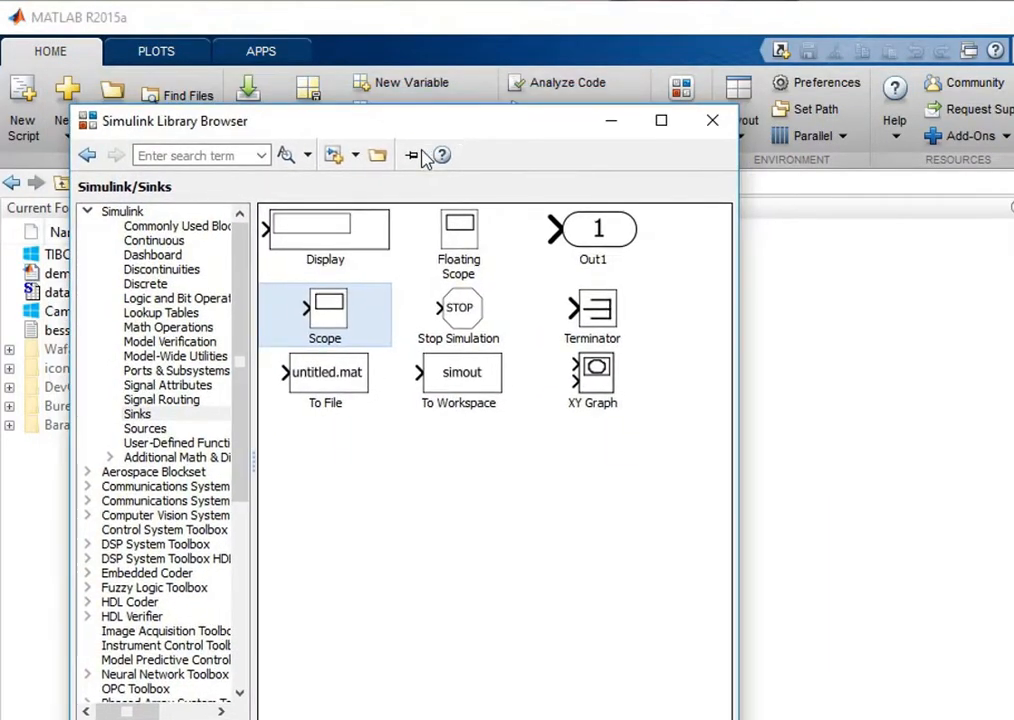
Create a new blank model and arrange its window beside the Library Browser, widening the library tree.
{"action": "left_click", "coordinate": [356, 160]}
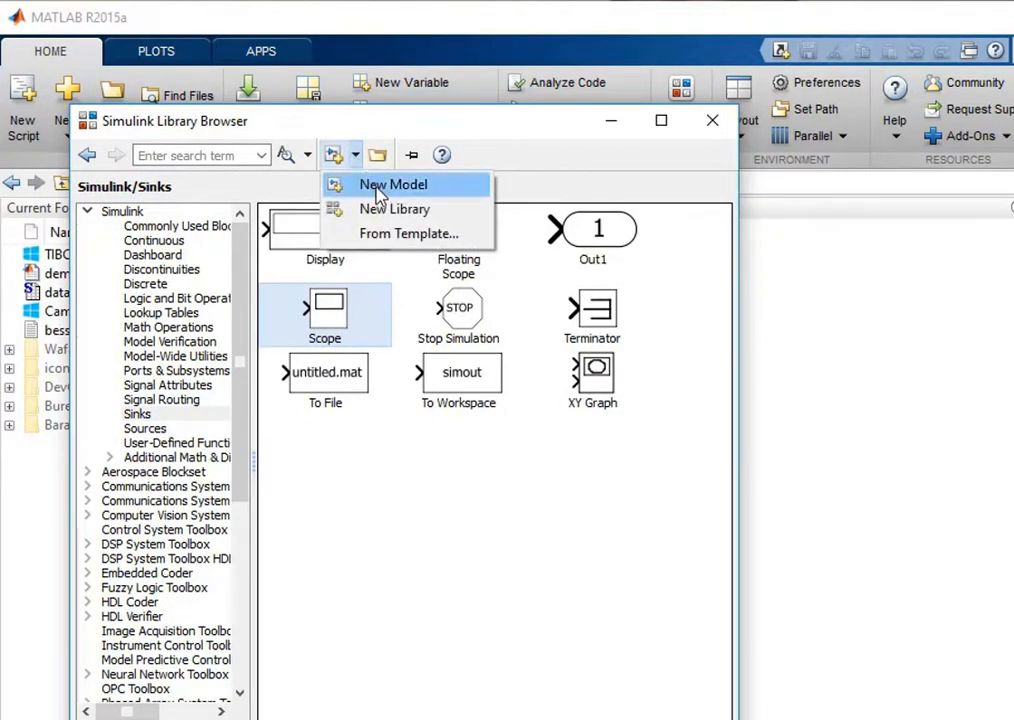
{"action": "left_click", "coordinate": [378, 190]}
{"action": "left_click_drag", "start_coordinate": [441, 106], "coordinate": [770, 160]}
{"action": "left_click_drag", "start_coordinate": [412, 125], "coordinate": [355, 100]}
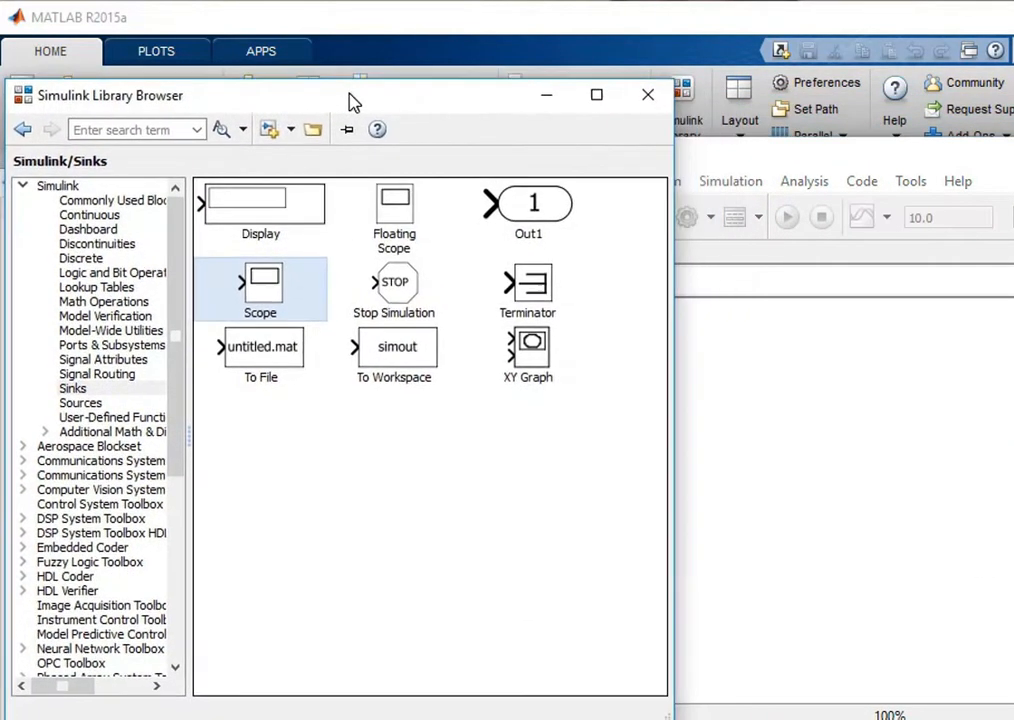
{"action": "left_click_drag", "start_coordinate": [695, 158], "coordinate": [950, 155]}
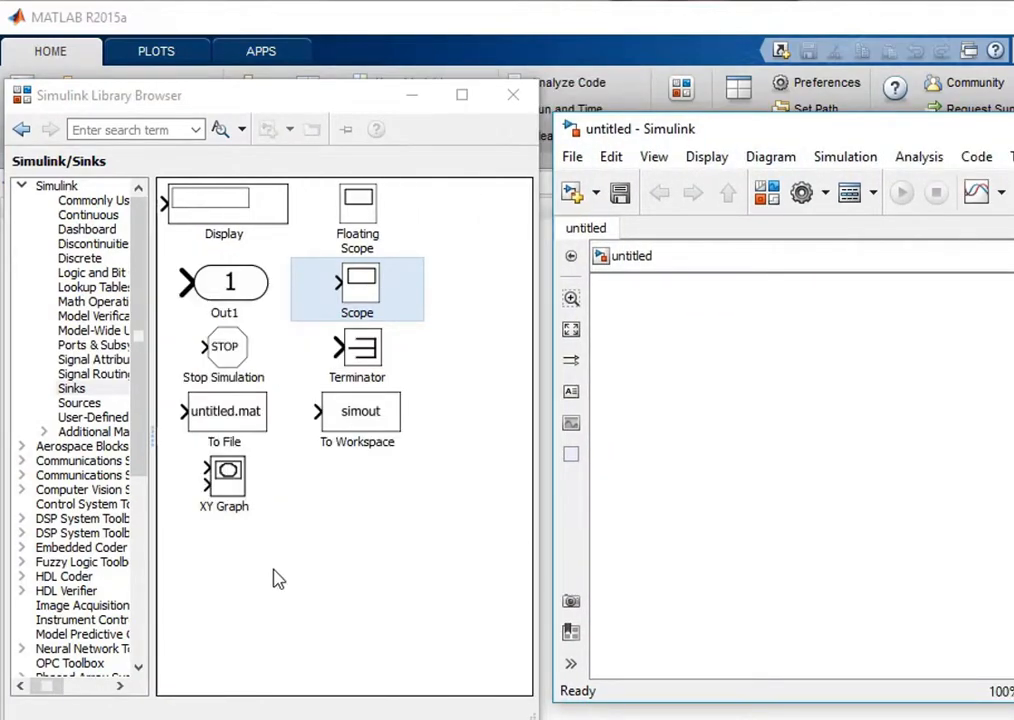
{"action": "left_click_drag", "start_coordinate": [152, 541], "coordinate": [198, 541]}
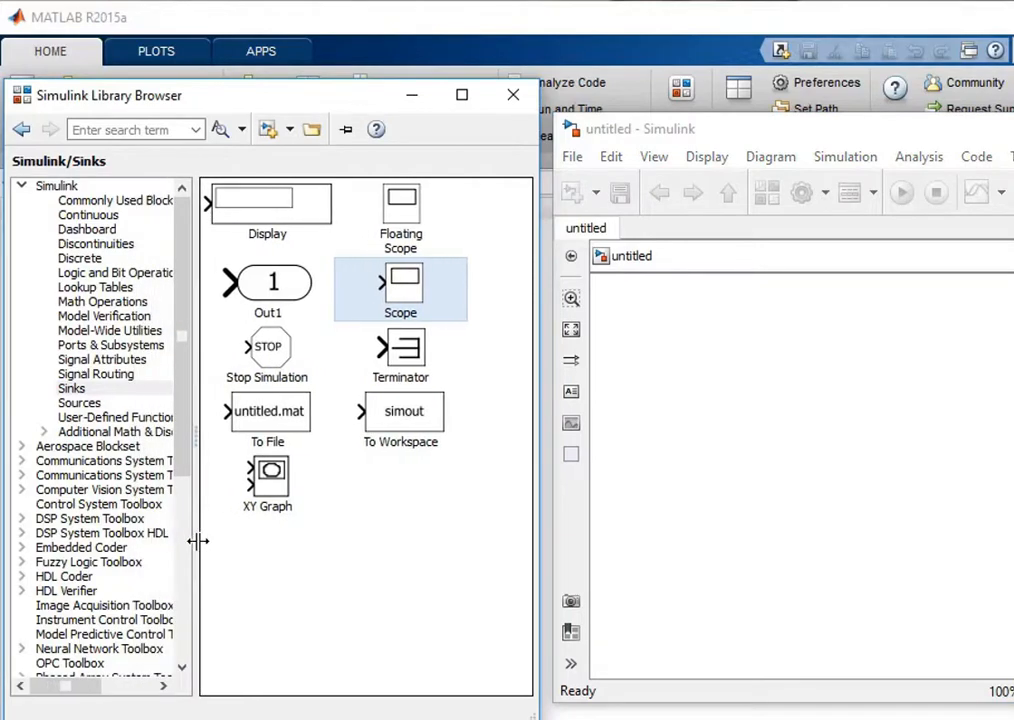
Add a Signal Generator block from the Sources library to the new model.
{"action": "left_click", "coordinate": [80, 403]}
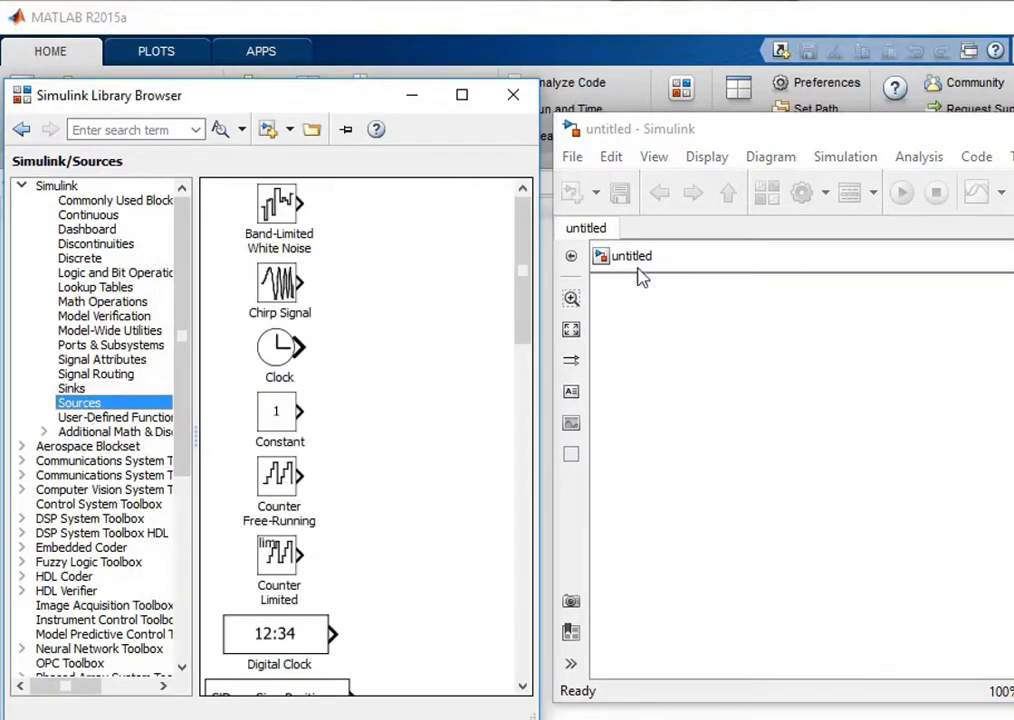
{"action": "left_click_drag", "start_coordinate": [527, 328], "coordinate": [521, 668]}
{"action": "left_click_drag", "start_coordinate": [277, 448], "coordinate": [755, 404]}
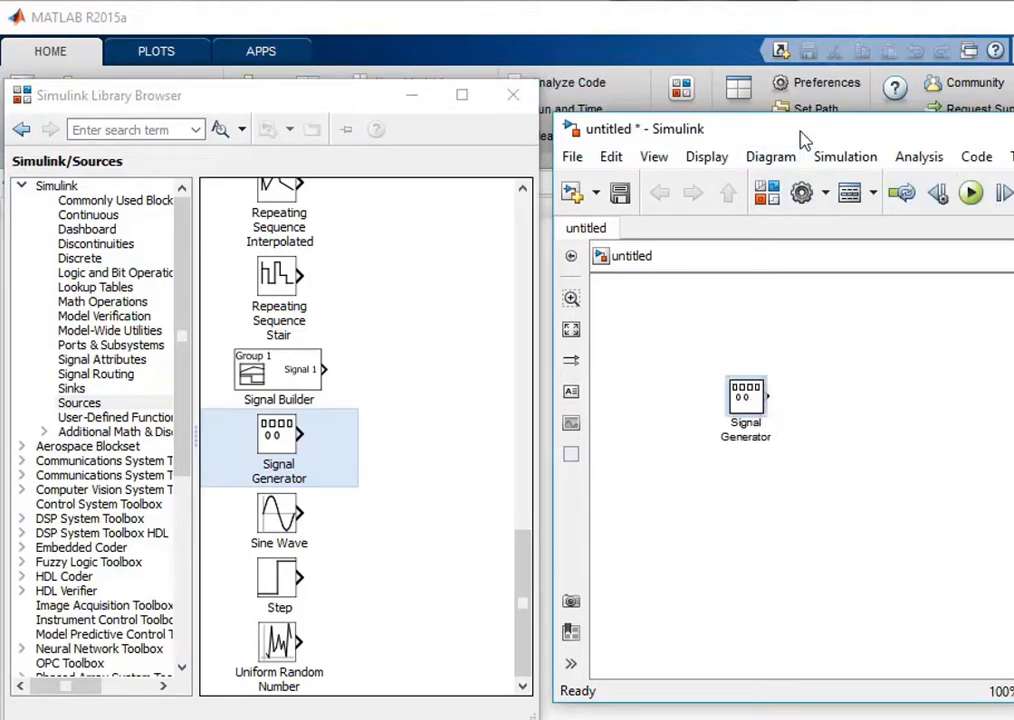
{"action": "left_click_drag", "start_coordinate": [803, 136], "coordinate": [644, 129]}
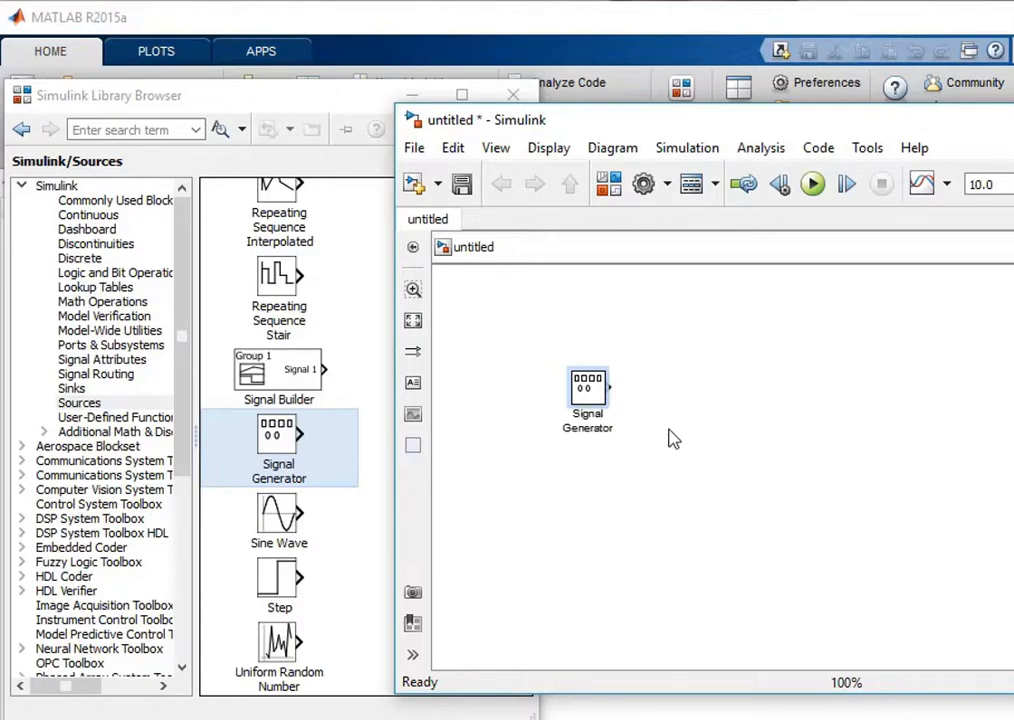
Duplicate the Signal Generator block and place the copy directly below the original.
{"action": "right_click", "coordinate": [593, 397]}
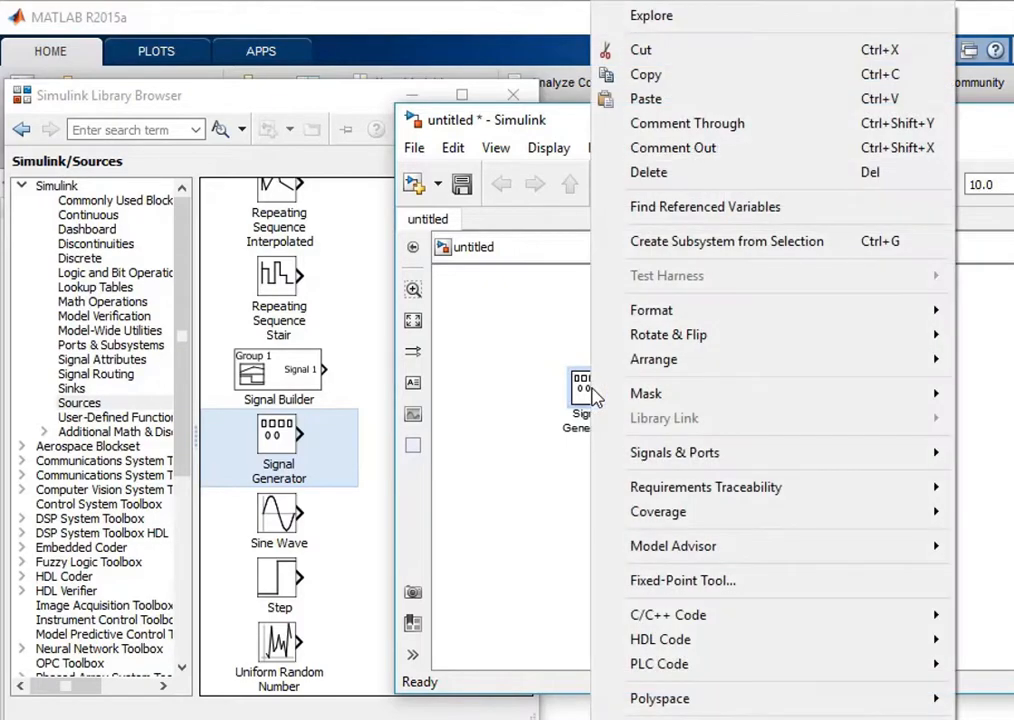
{"action": "left_click", "coordinate": [607, 73]}
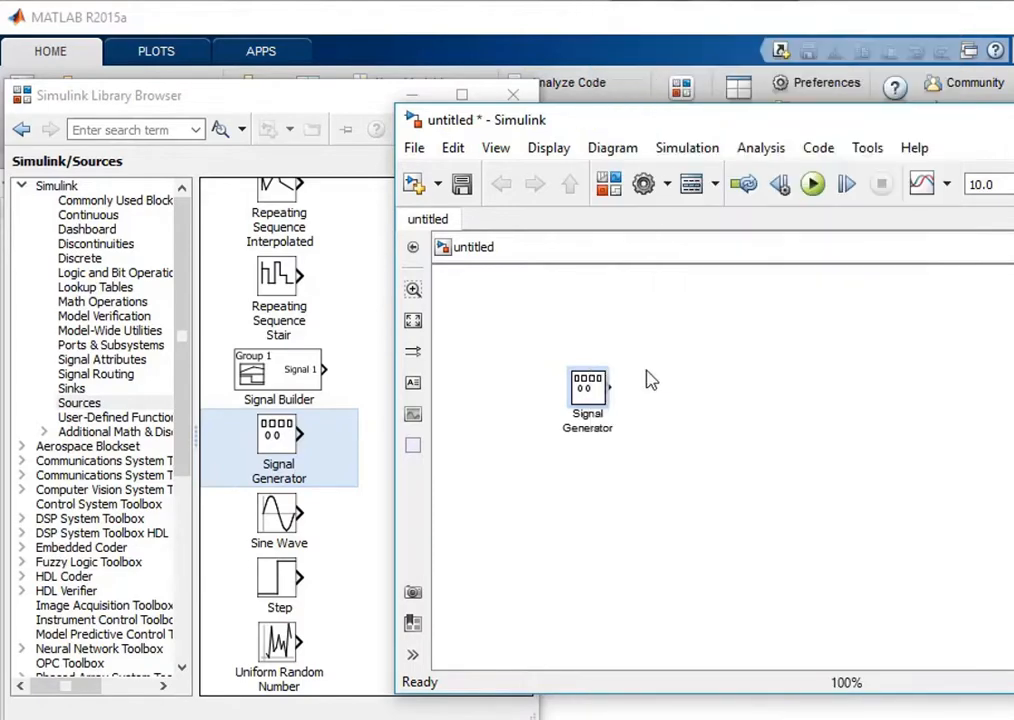
{"action": "right_click", "coordinate": [650, 447]}
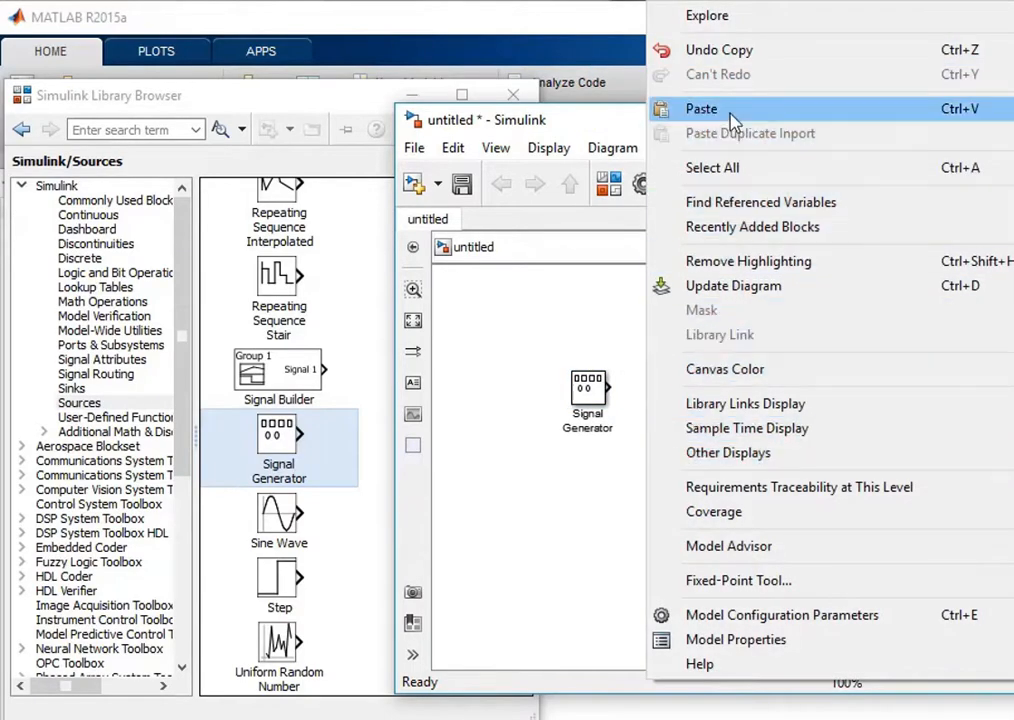
{"action": "left_click", "coordinate": [701, 109]}
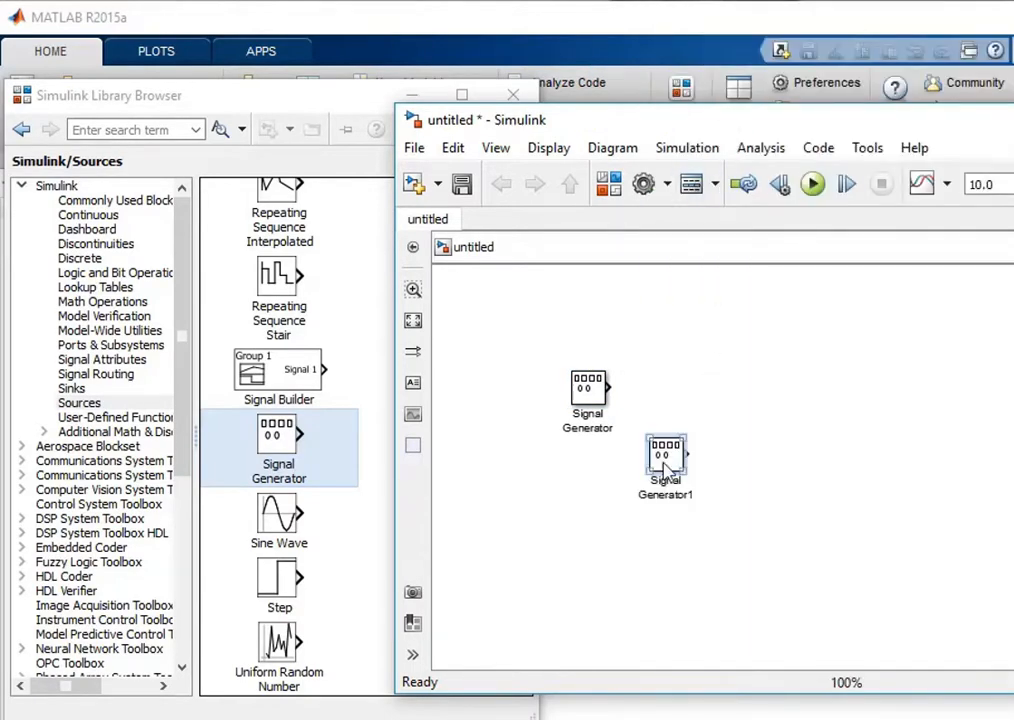
{"action": "left_click_drag", "start_coordinate": [667, 455], "coordinate": [591, 545]}
Add a Constant block from the Sources library between the two Signal Generator blocks.
{"action": "left_click", "coordinate": [350, 330]}
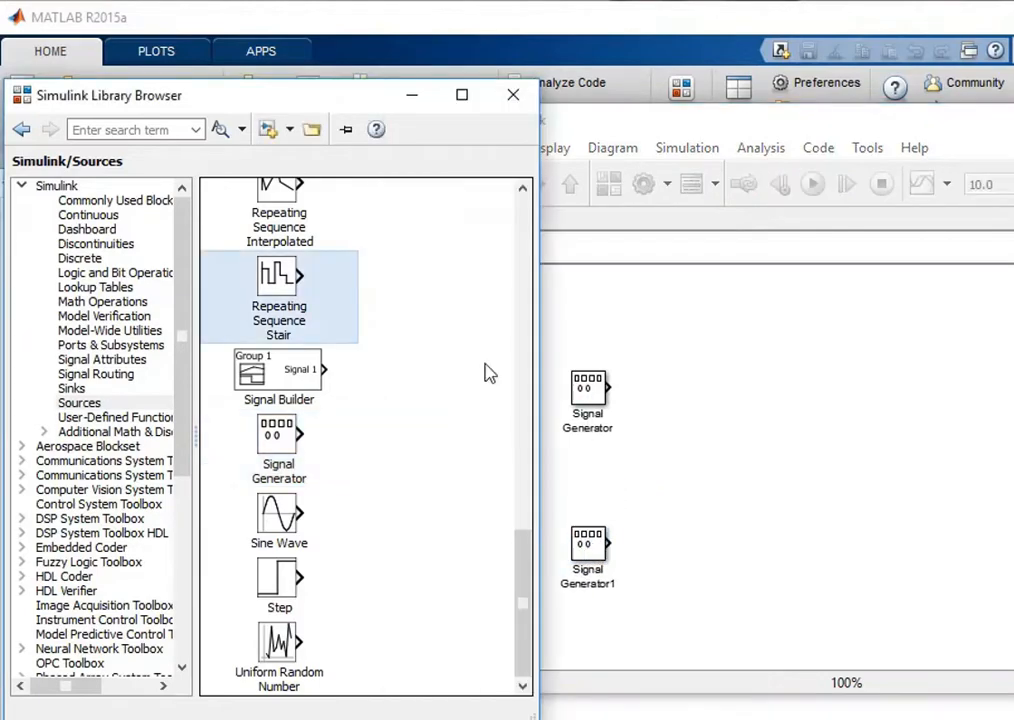
{"action": "scroll", "coordinate": [490, 373], "scroll_direction": "up", "scroll_amount": 10}
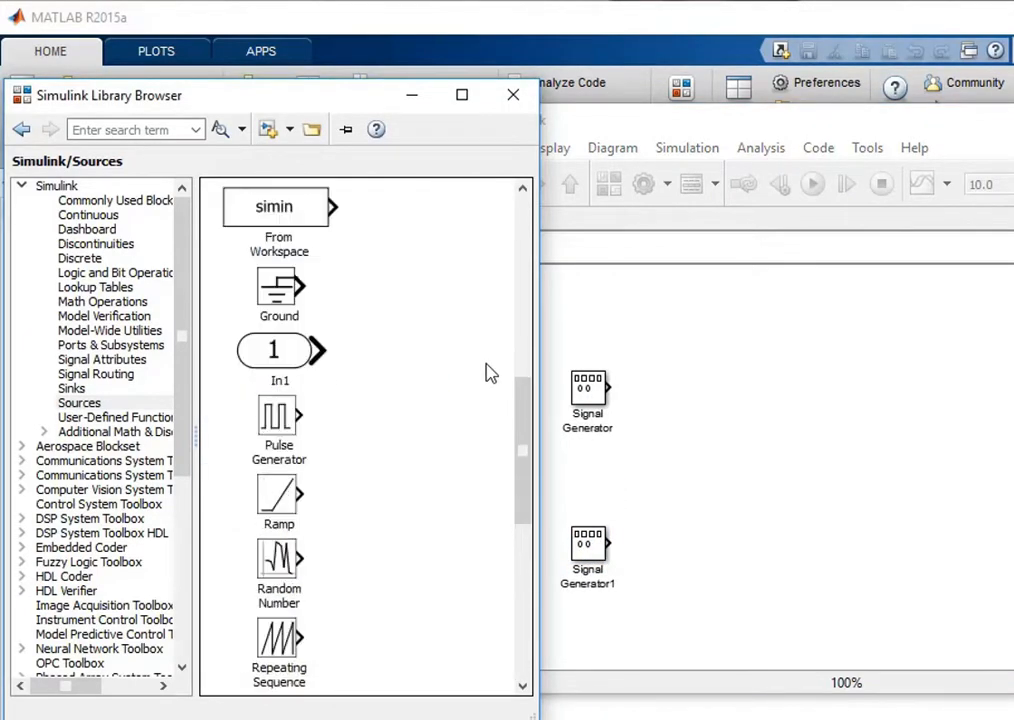
{"action": "left_click_drag", "start_coordinate": [283, 325], "coordinate": [644, 486]}
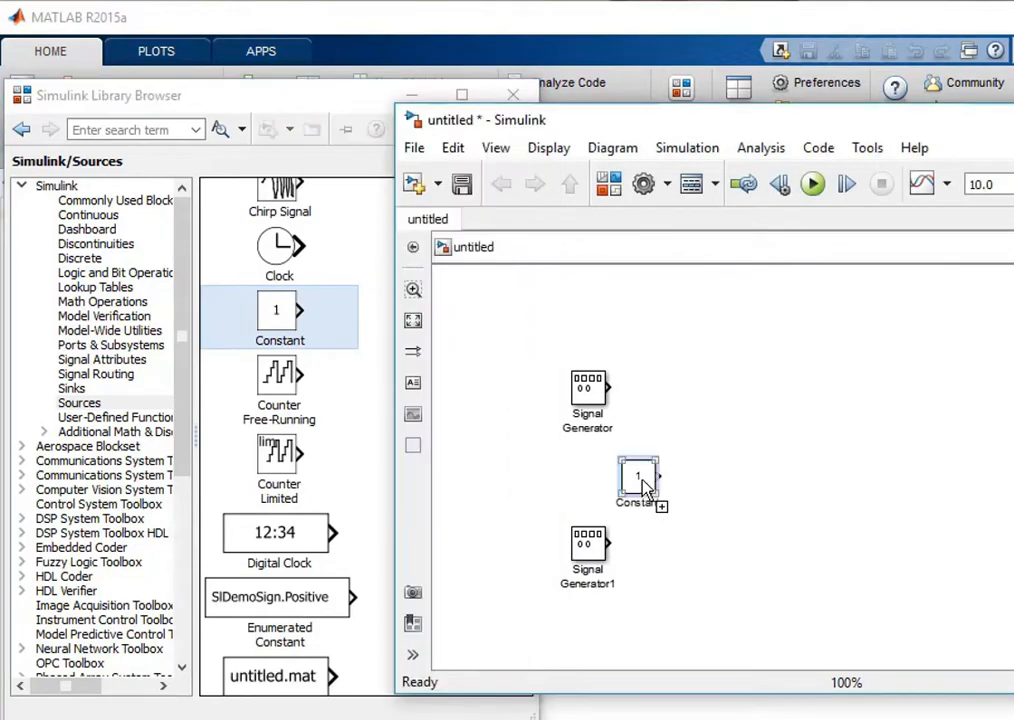
Add a Sum block and a Product block from the Math Operations library to the right of the source blocks.
{"action": "left_click", "coordinate": [322, 115]}
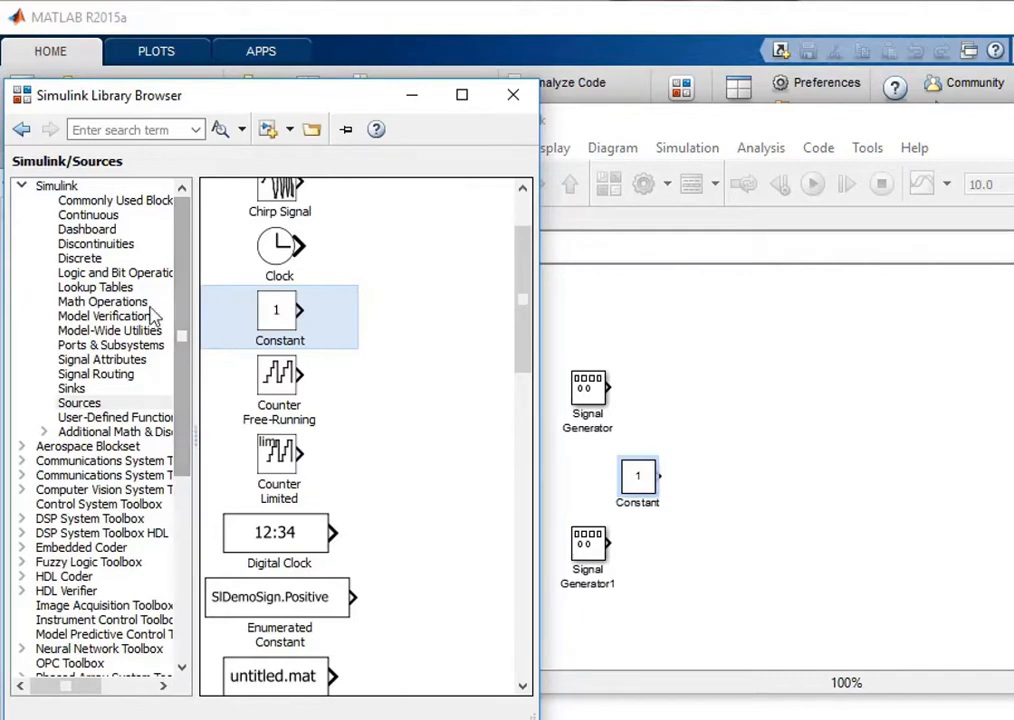
{"action": "left_click", "coordinate": [112, 306]}
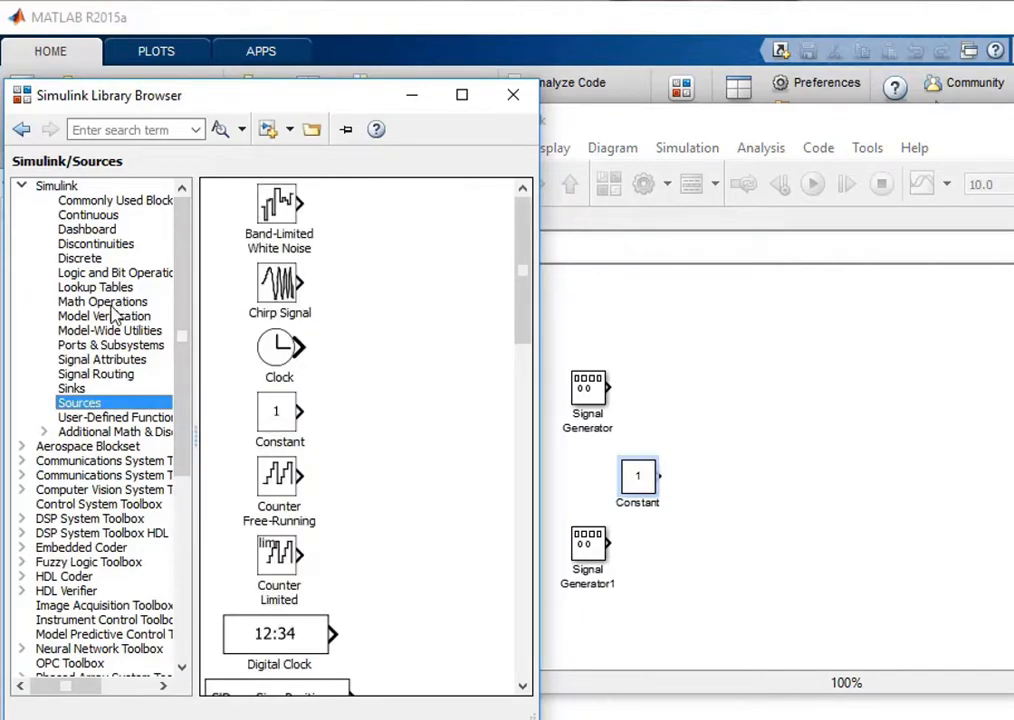
{"action": "left_click", "coordinate": [110, 303]}
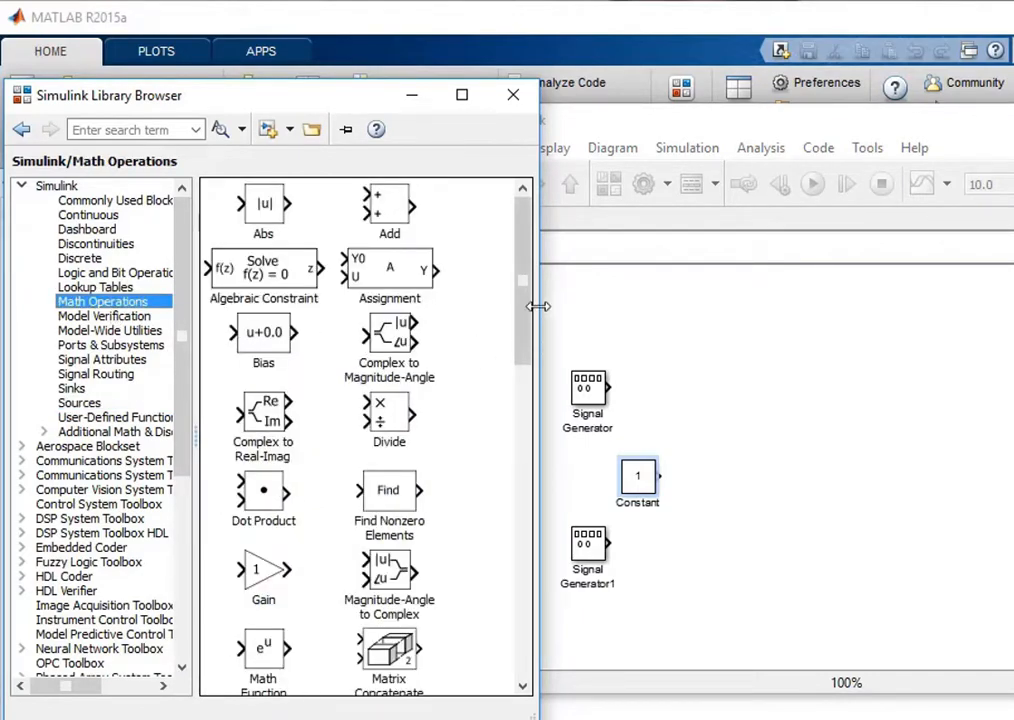
{"action": "left_click_drag", "start_coordinate": [523, 320], "coordinate": [515, 640]}
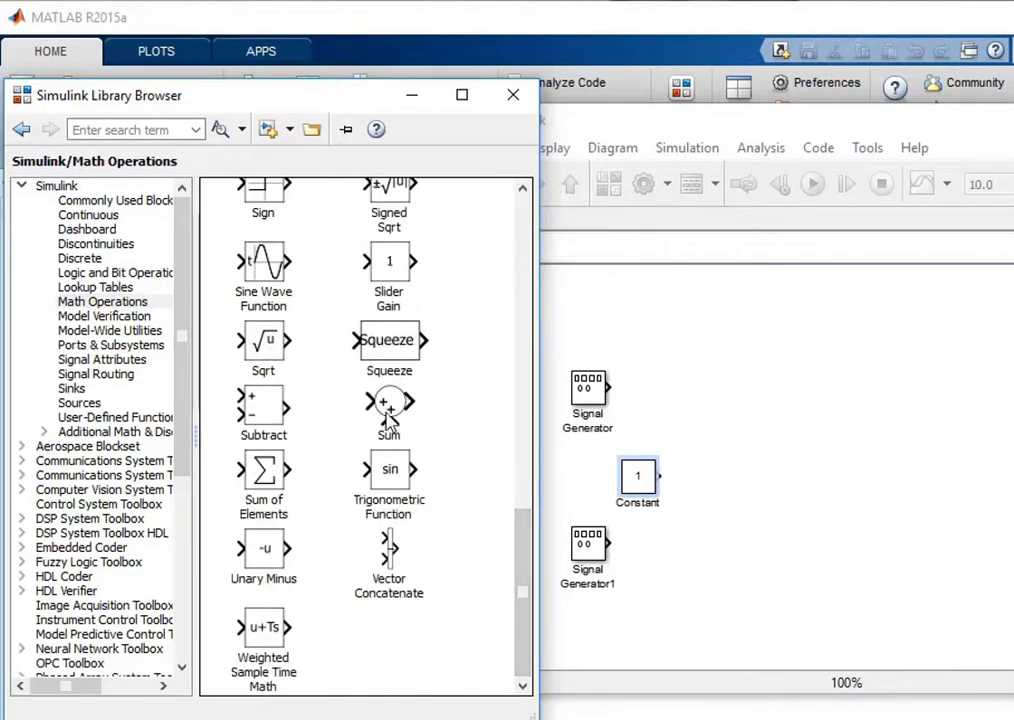
{"action": "left_click_drag", "start_coordinate": [389, 415], "coordinate": [742, 432]}
{"action": "left_click_drag", "start_coordinate": [800, 485], "coordinate": [803, 482]}
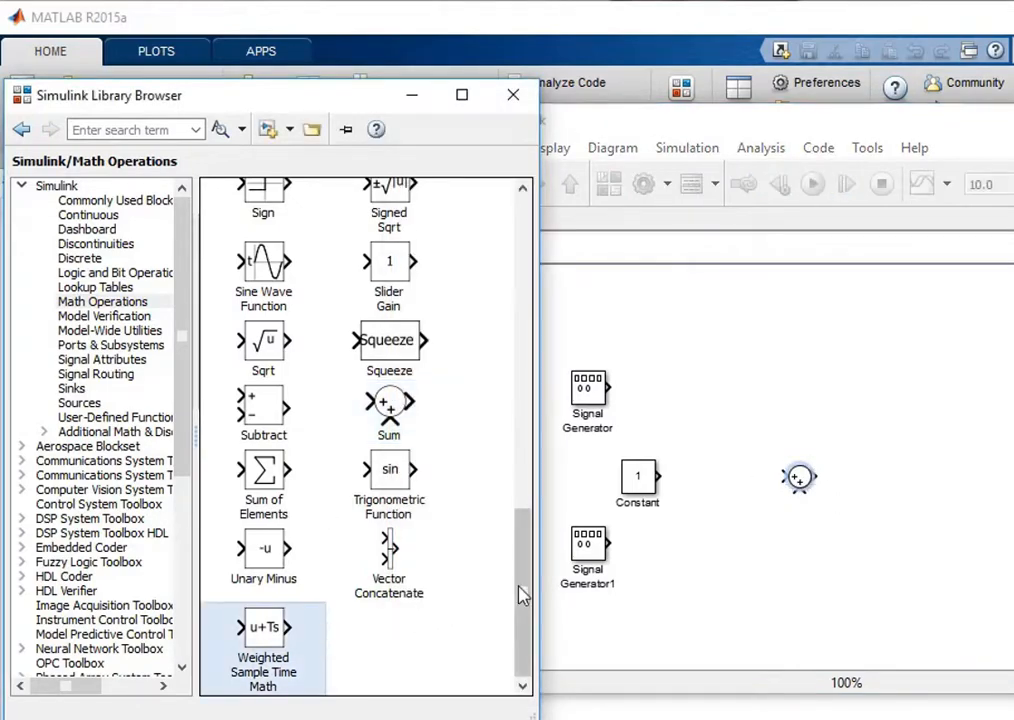
{"action": "left_click_drag", "start_coordinate": [522, 593], "coordinate": [509, 430]}
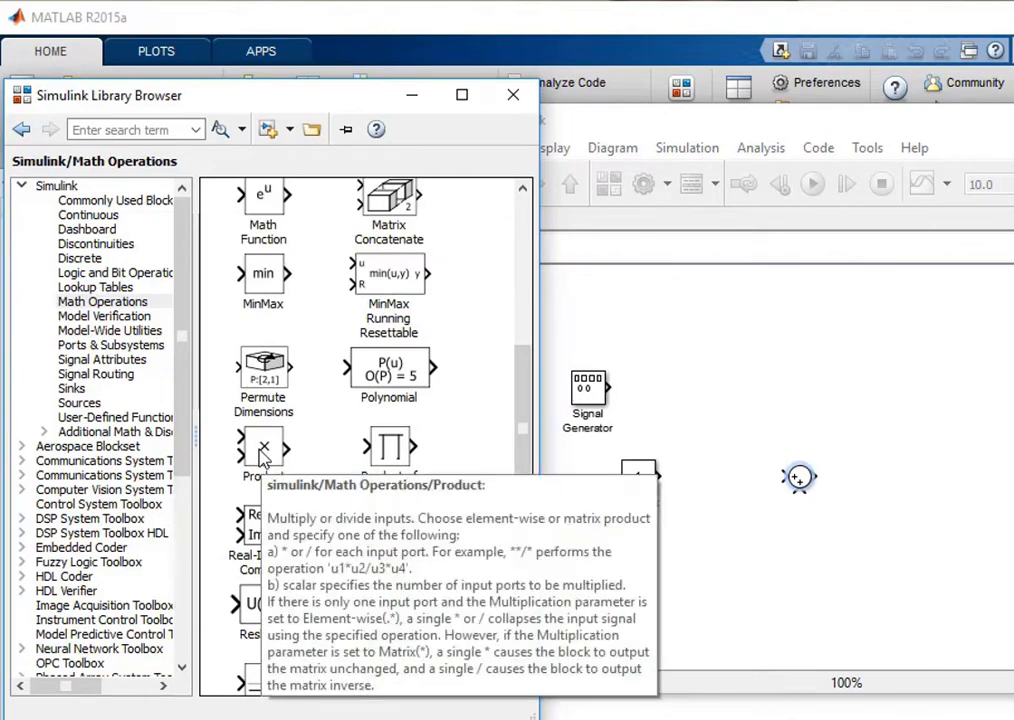
{"action": "left_click_drag", "start_coordinate": [262, 458], "coordinate": [873, 425]}
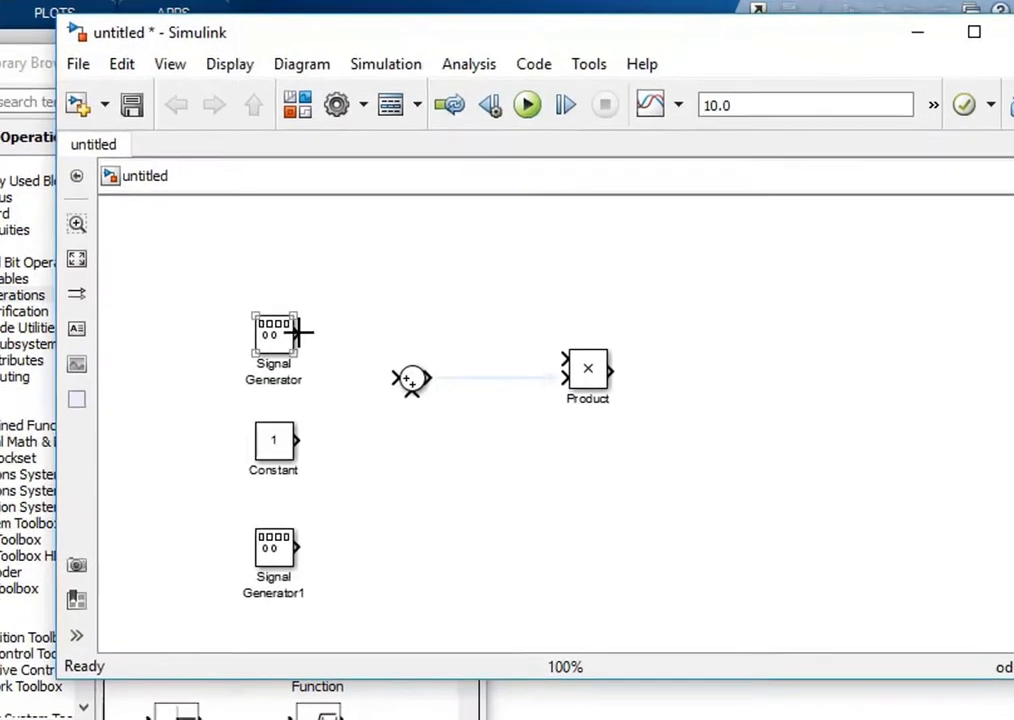
Connect the first Signal Generator and the Constant block to the two inputs of the Sum block.
{"action": "left_click_drag", "start_coordinate": [264, 333], "coordinate": [362, 380]}
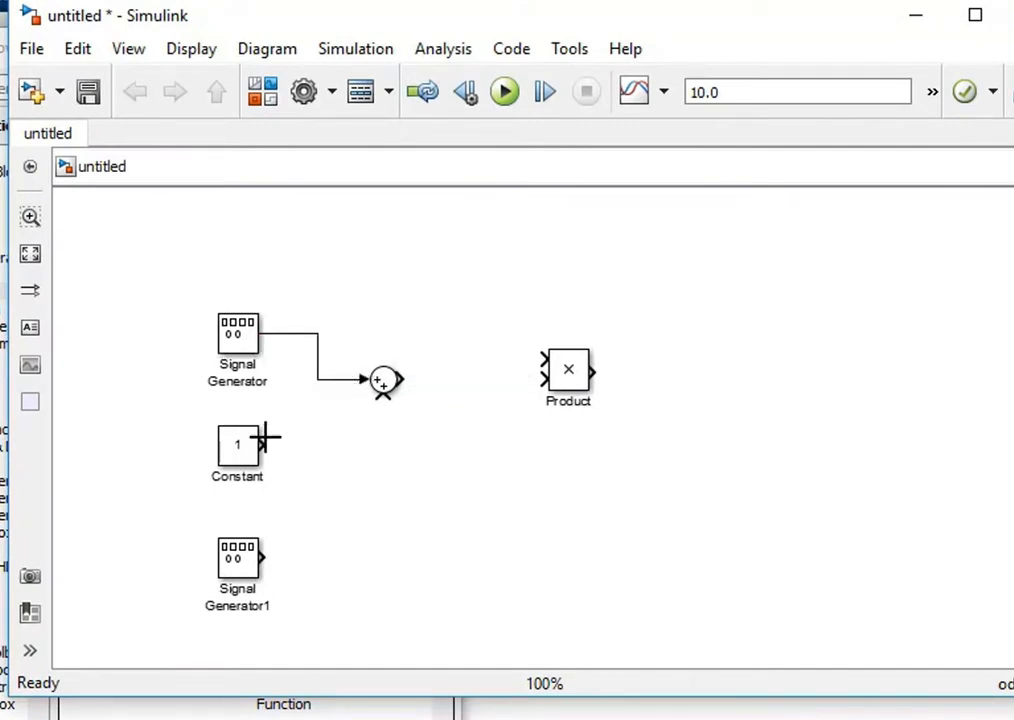
{"action": "left_click_drag", "start_coordinate": [266, 445], "coordinate": [383, 400]}
{"action": "left_click", "coordinate": [260, 475]}
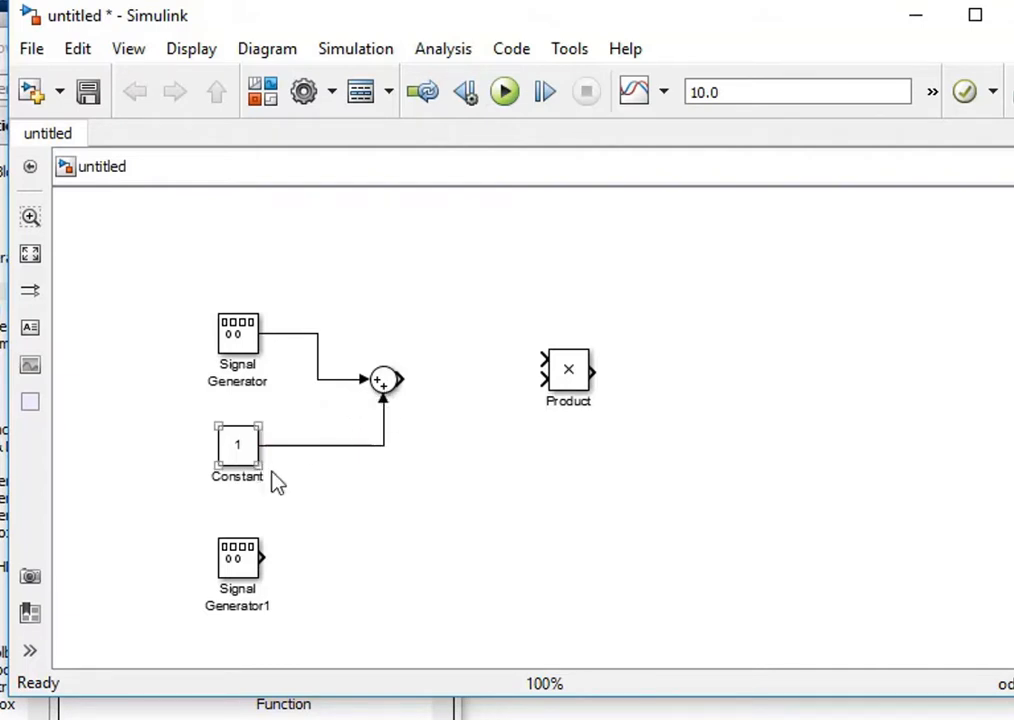
Move the Product block in line with the Sum block and connect the Sum output and second Signal Generator to its inputs.
{"action": "left_click", "coordinate": [570, 372]}
{"action": "left_click_drag", "start_coordinate": [563, 381], "coordinate": [512, 405]}
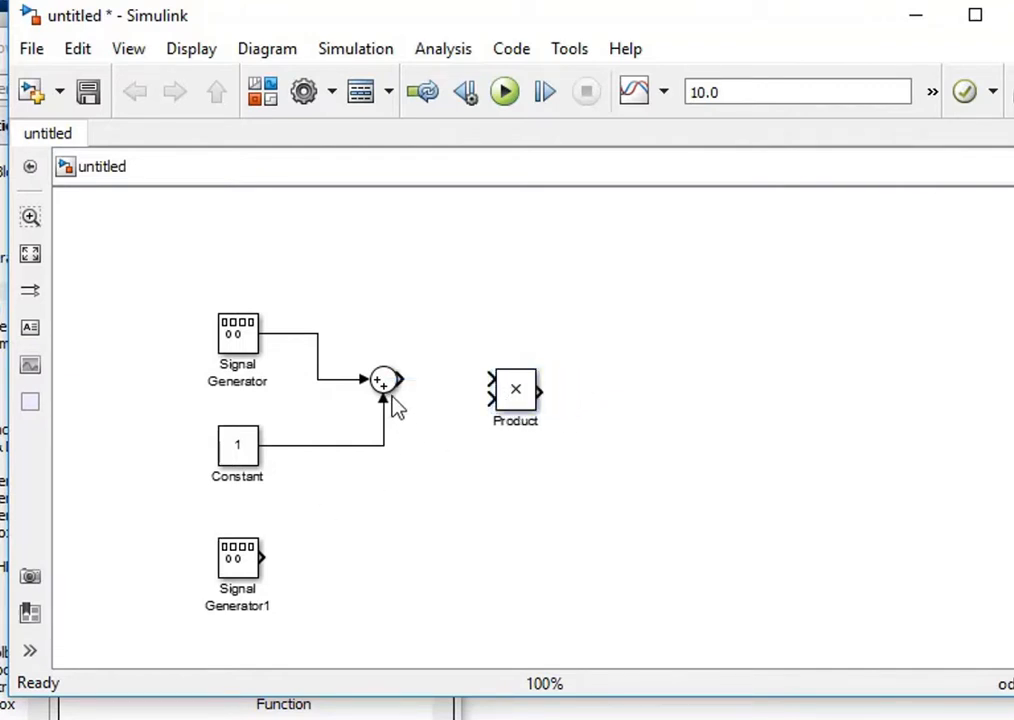
{"action": "left_click_drag", "start_coordinate": [400, 380], "coordinate": [489, 379]}
{"action": "left_click_drag", "start_coordinate": [268, 555], "coordinate": [482, 402]}
{"action": "left_click_drag", "start_coordinate": [358, 401], "coordinate": [364, 477]}
Rename the upper Signal Generator block to Message.
{"action": "left_click", "coordinate": [245, 372]}
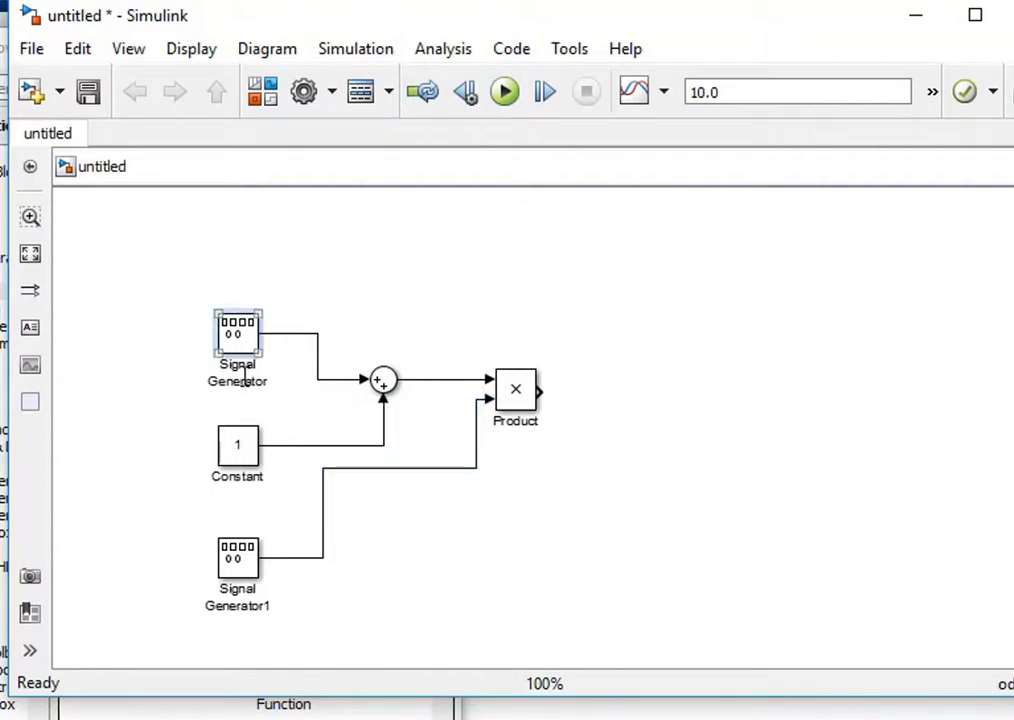
{"action": "double_click", "coordinate": [245, 379]}
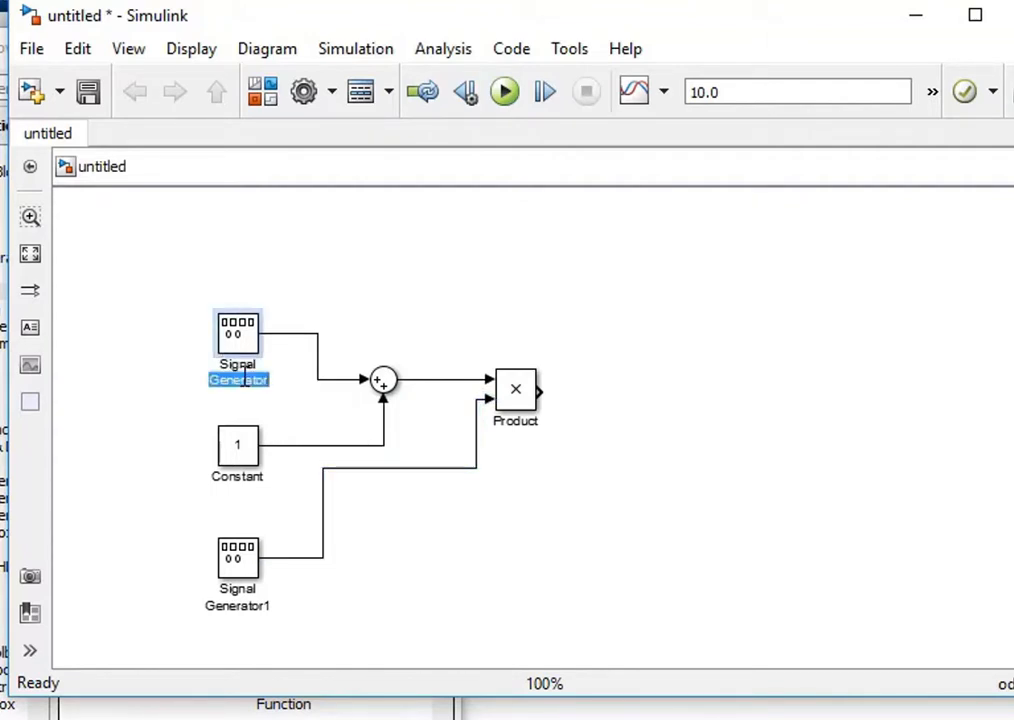
{"action": "key", "text": "BackSpace"}
{"action": "key", "text": "BackSpace"}
{"action": "key", "text": "BackSpace"}
{"action": "key", "text": "BackSpace"}
{"action": "key", "text": "BackSpace"}
{"action": "key", "text": "BackSpace"}
{"action": "type", "text": "Message"}
Rename the Constant block to Biais.
{"action": "left_click", "coordinate": [252, 476]}
{"action": "double_click", "coordinate": [256, 478]}
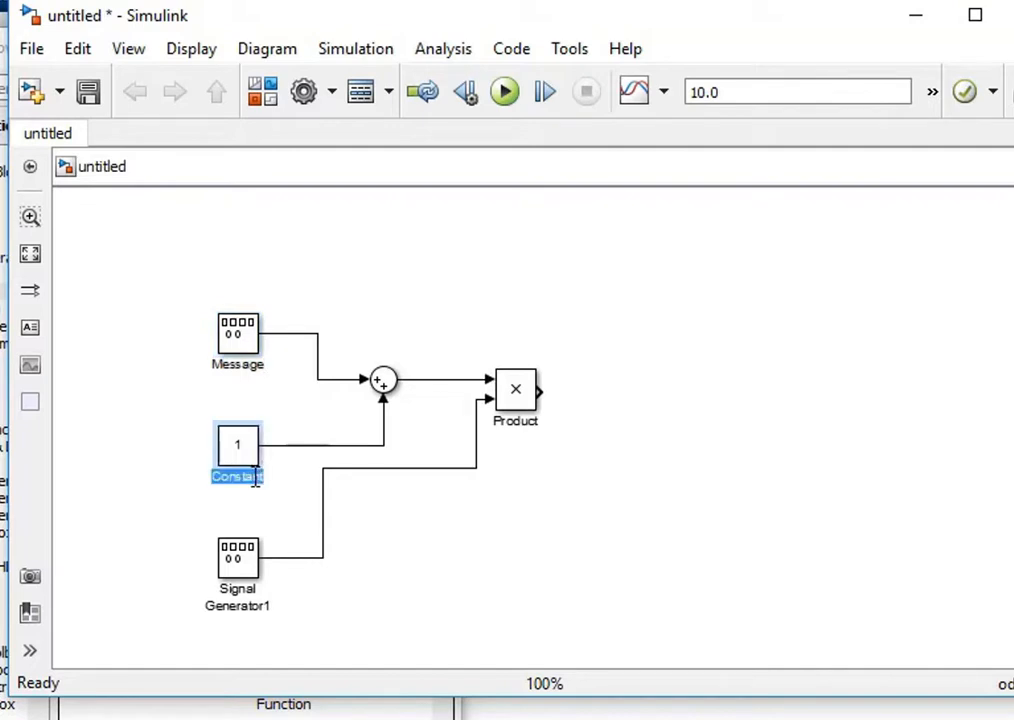
{"action": "type", "text": "Bias"}
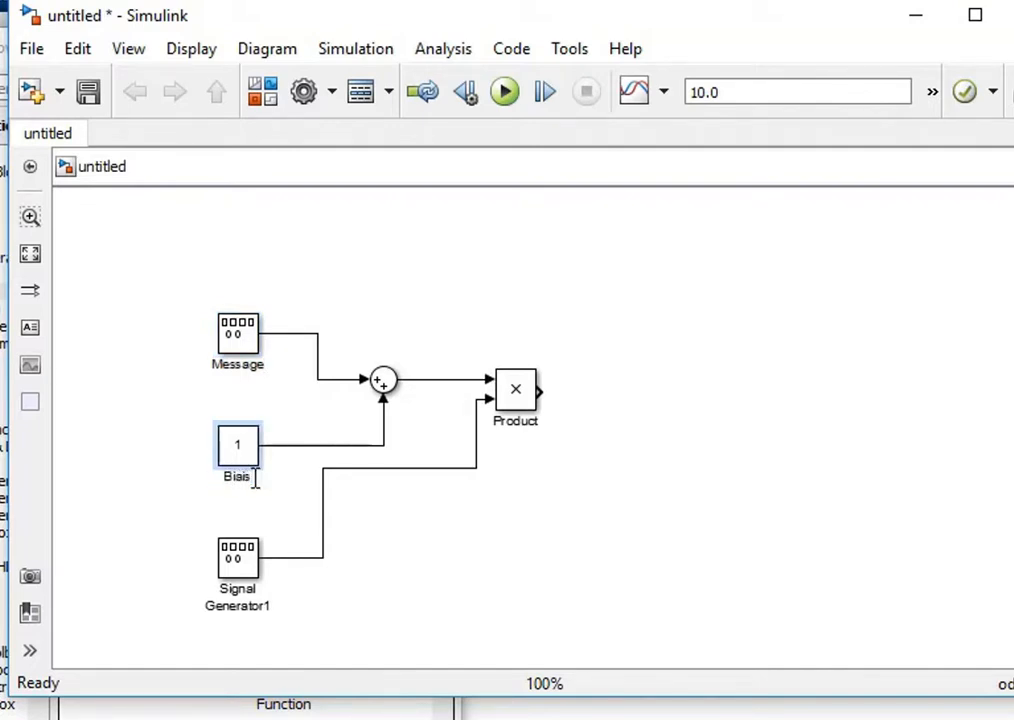
Rename the lower Signal Generator block to Porteuse.
{"action": "left_click", "coordinate": [269, 608]}
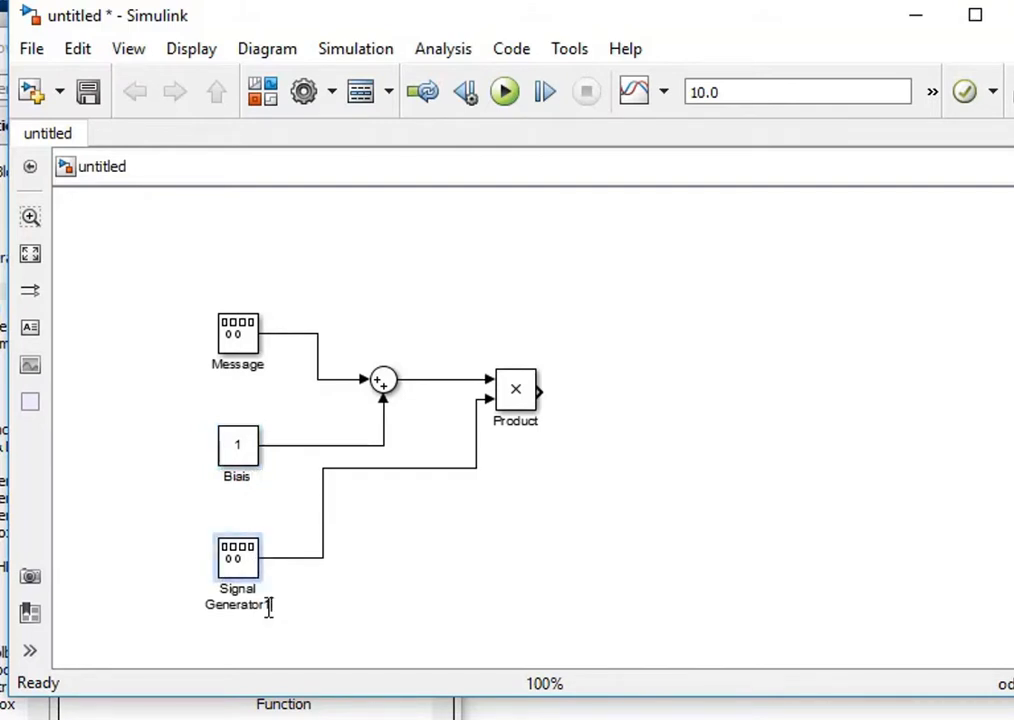
{"action": "double_click", "coordinate": [265, 606]}
{"action": "key", "text": "BackSpace"}
{"action": "key", "text": "BackSpace"}
{"action": "key", "text": "BackSpace"}
{"action": "key", "text": "BackSpace"}
{"action": "key", "text": "BackSpace"}
{"action": "type", "text": "Porteuse"}
{"action": "left_click", "coordinate": [528, 624]}
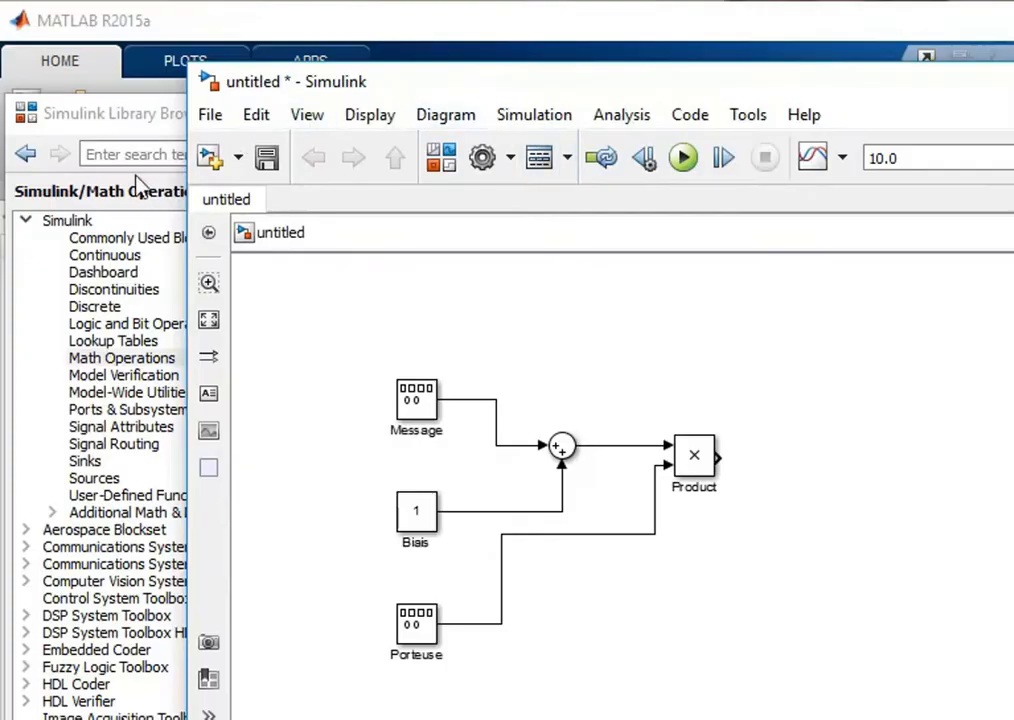
Add a Scope block from the Sinks library to the right of the Product block.
{"action": "left_click", "coordinate": [108, 114]}
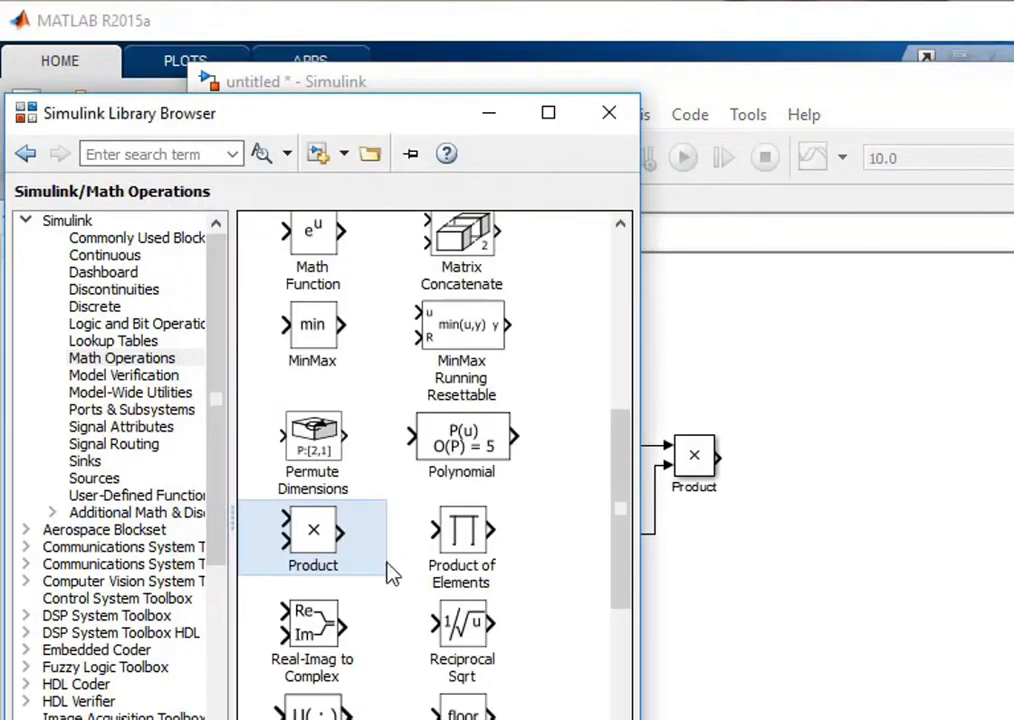
{"action": "left_click", "coordinate": [86, 462]}
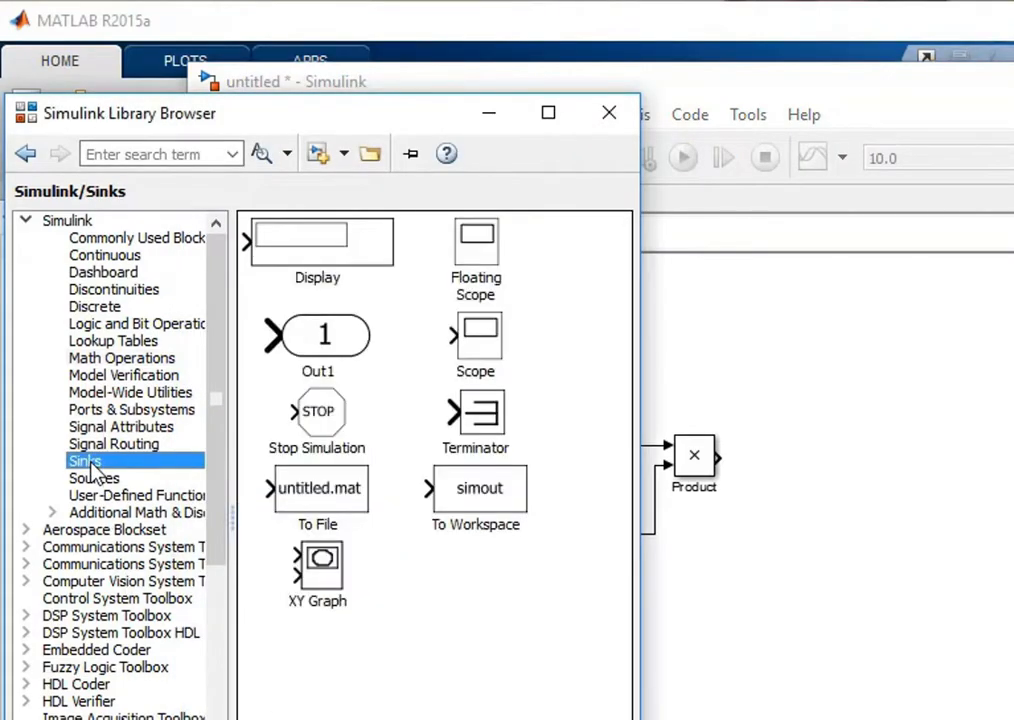
{"action": "left_click_drag", "start_coordinate": [476, 340], "coordinate": [862, 474]}
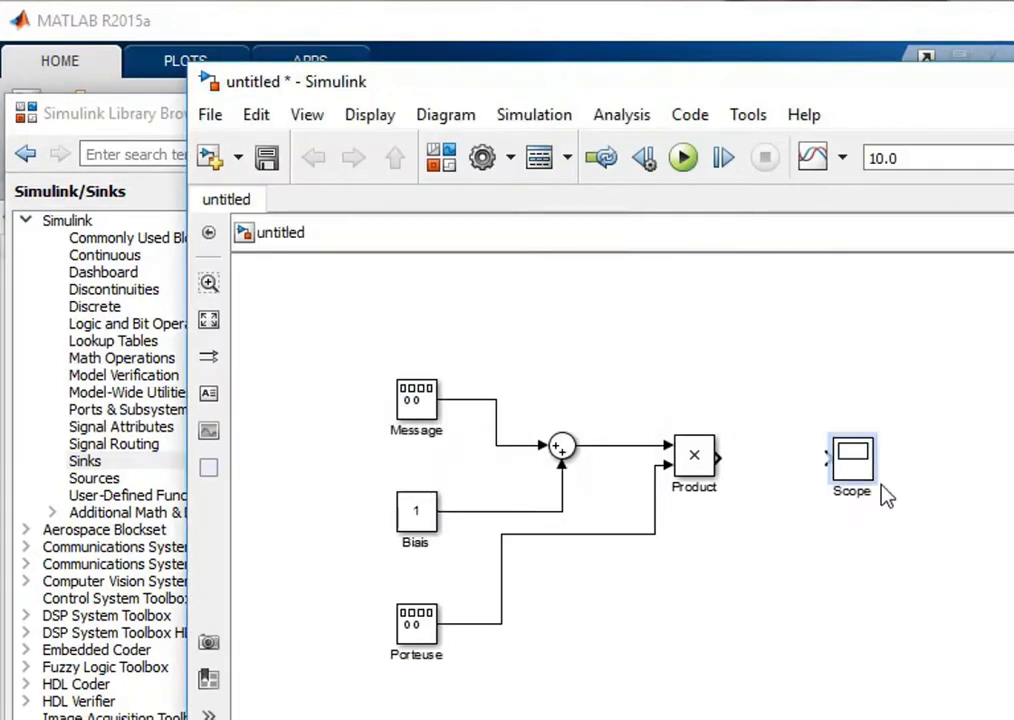
Duplicate the Scope block and place the copy above the Sum block, to the right of Message.
{"action": "right_click", "coordinate": [866, 482]}
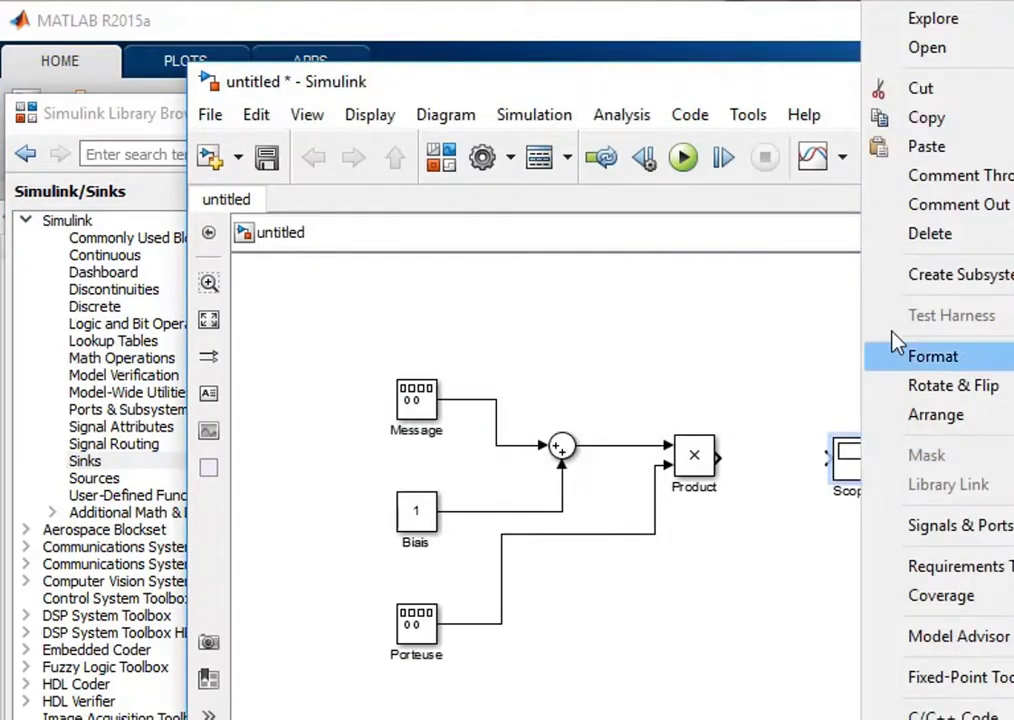
{"action": "left_click", "coordinate": [914, 118]}
{"action": "right_click", "coordinate": [794, 525]}
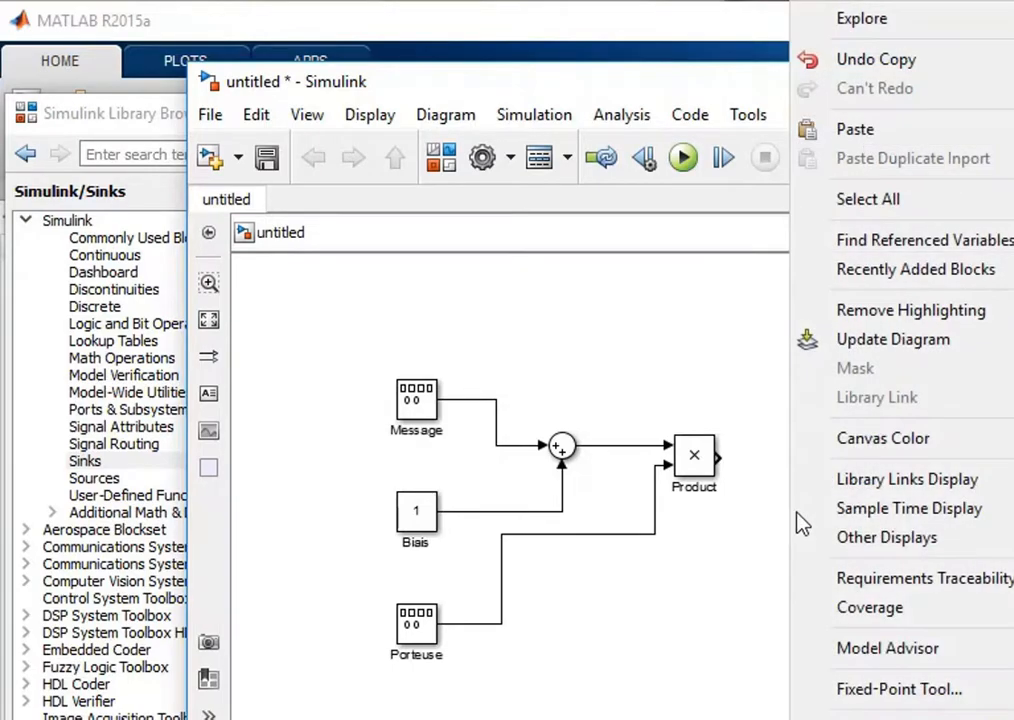
{"action": "left_click", "coordinate": [857, 130]}
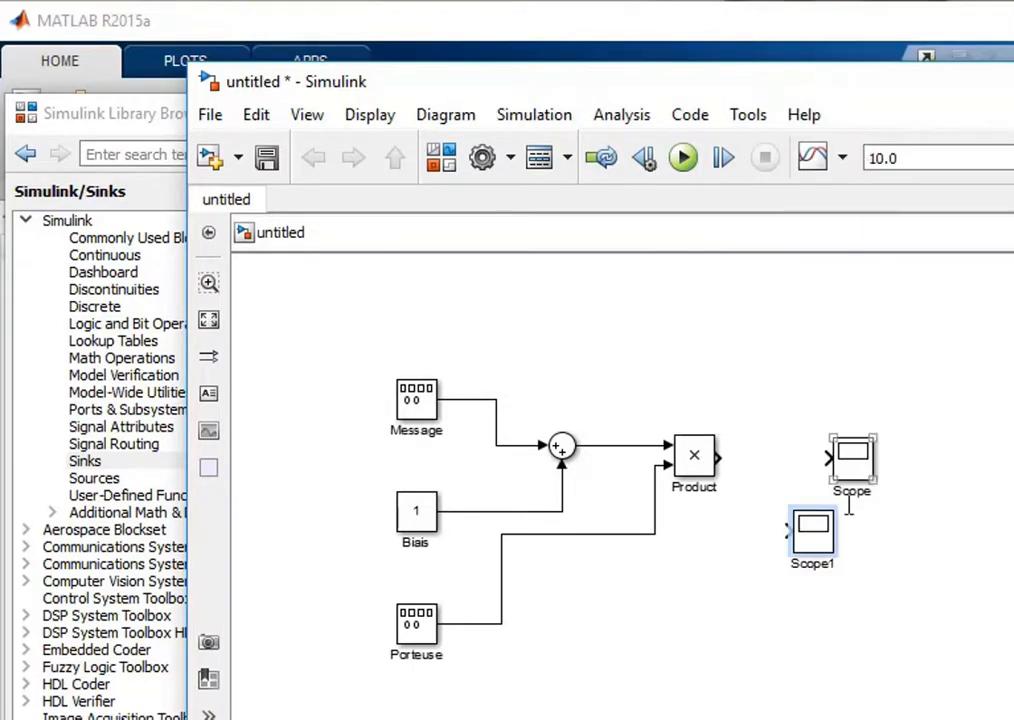
{"action": "left_click_drag", "start_coordinate": [810, 543], "coordinate": [612, 352]}
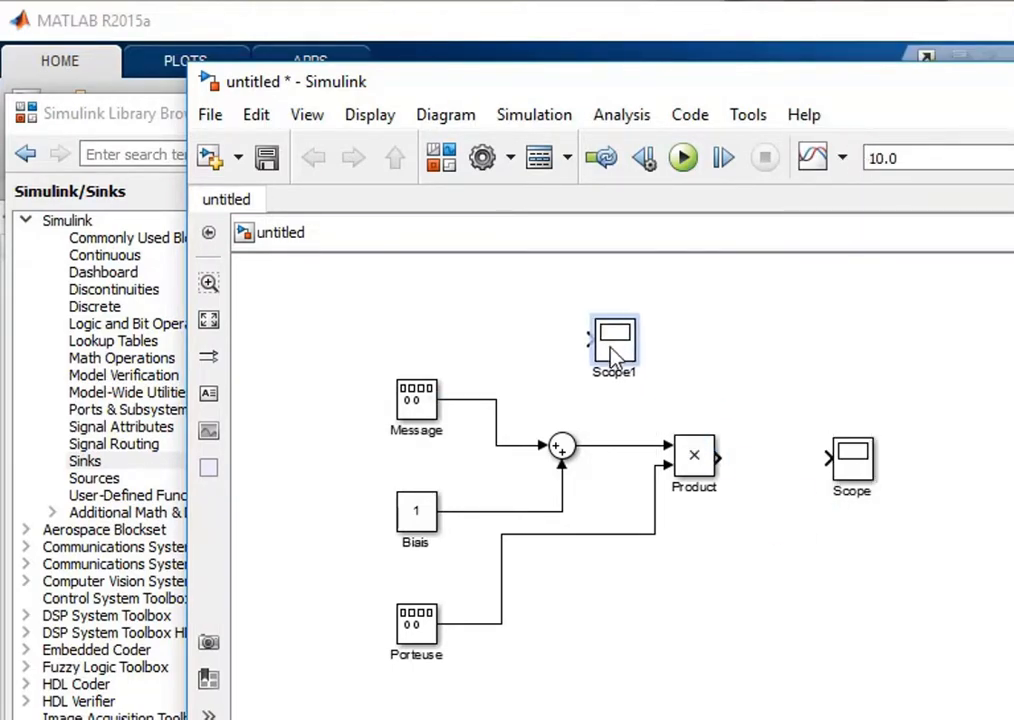
Paste another copy of the Scope block and place it to the right of Porteuse, below the Product block.
{"action": "right_click", "coordinate": [795, 592]}
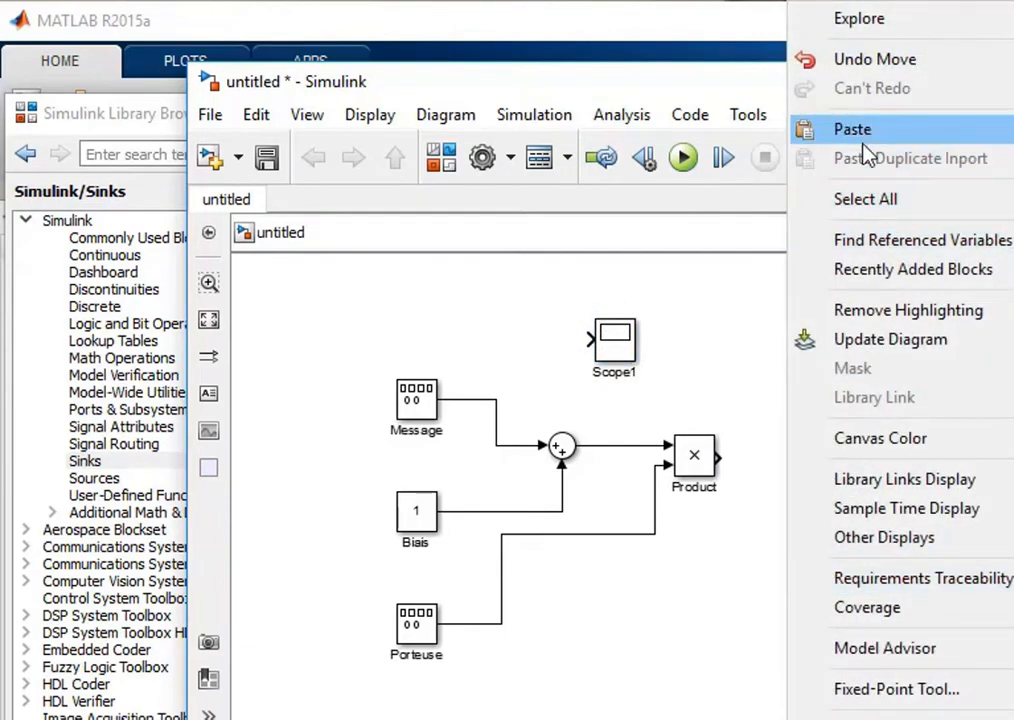
{"action": "left_click", "coordinate": [830, 132]}
{"action": "left_click_drag", "start_coordinate": [805, 622], "coordinate": [677, 653]}
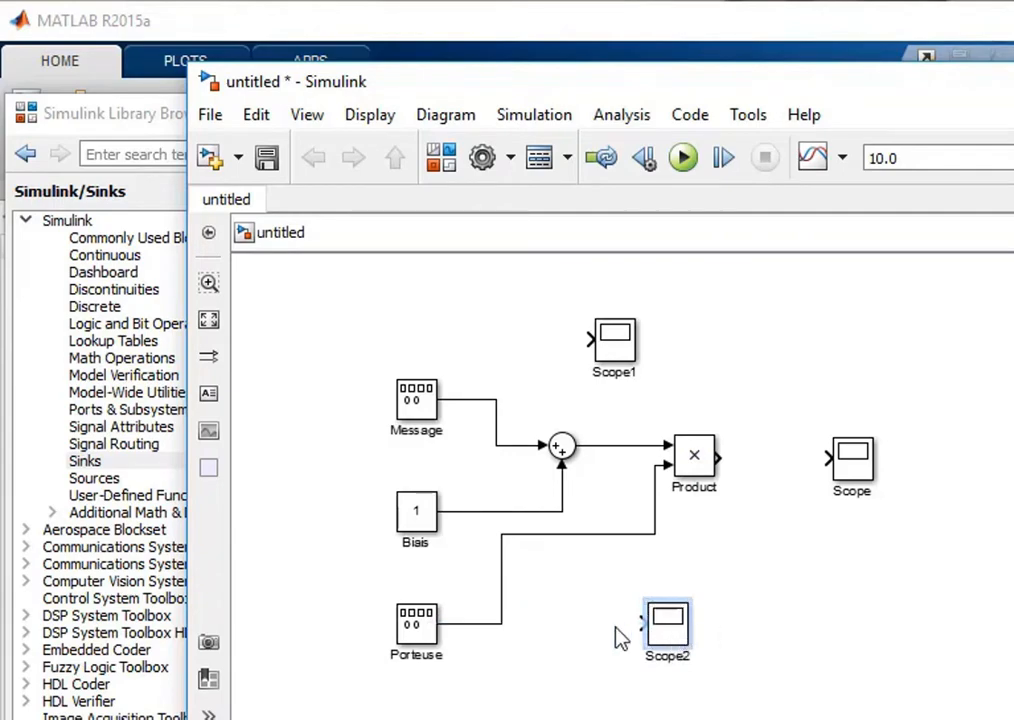
Branch the Porteuse output signal to the input of Scope2.
{"action": "left_click", "coordinate": [472, 625]}
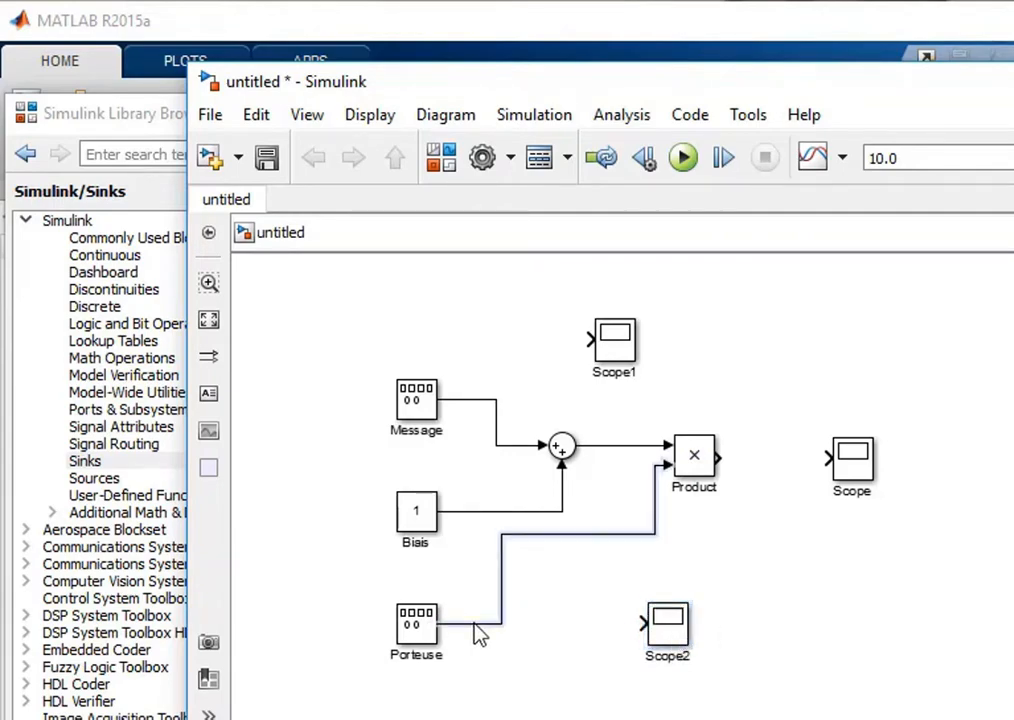
{"action": "left_click_drag", "start_coordinate": [470, 624], "coordinate": [634, 625]}
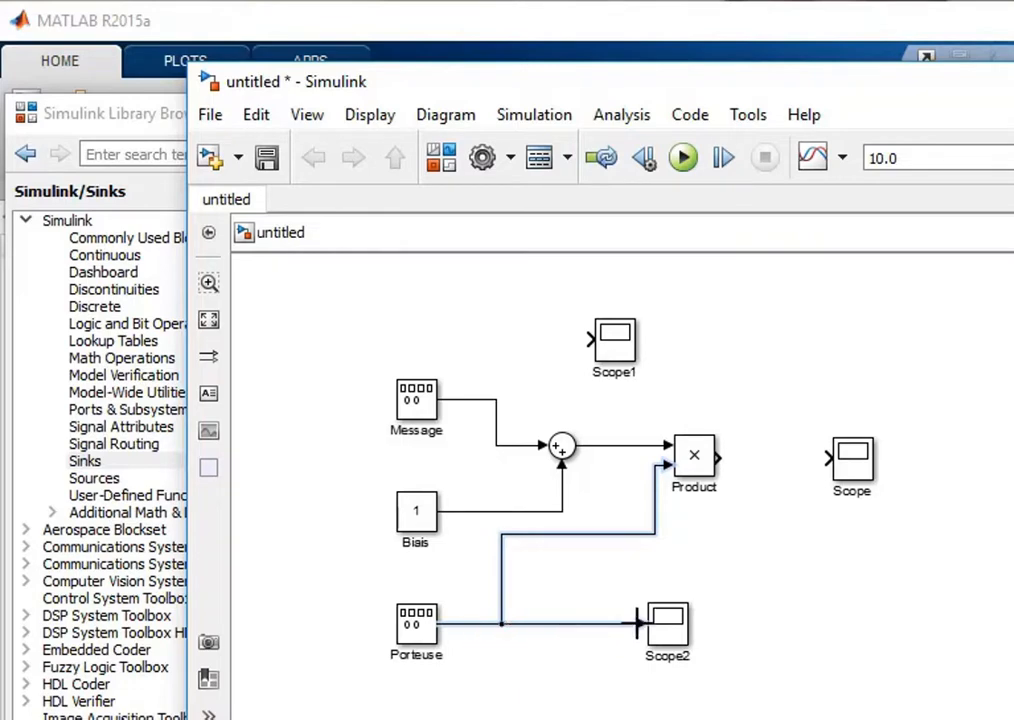
{"action": "left_click", "coordinate": [545, 635]}
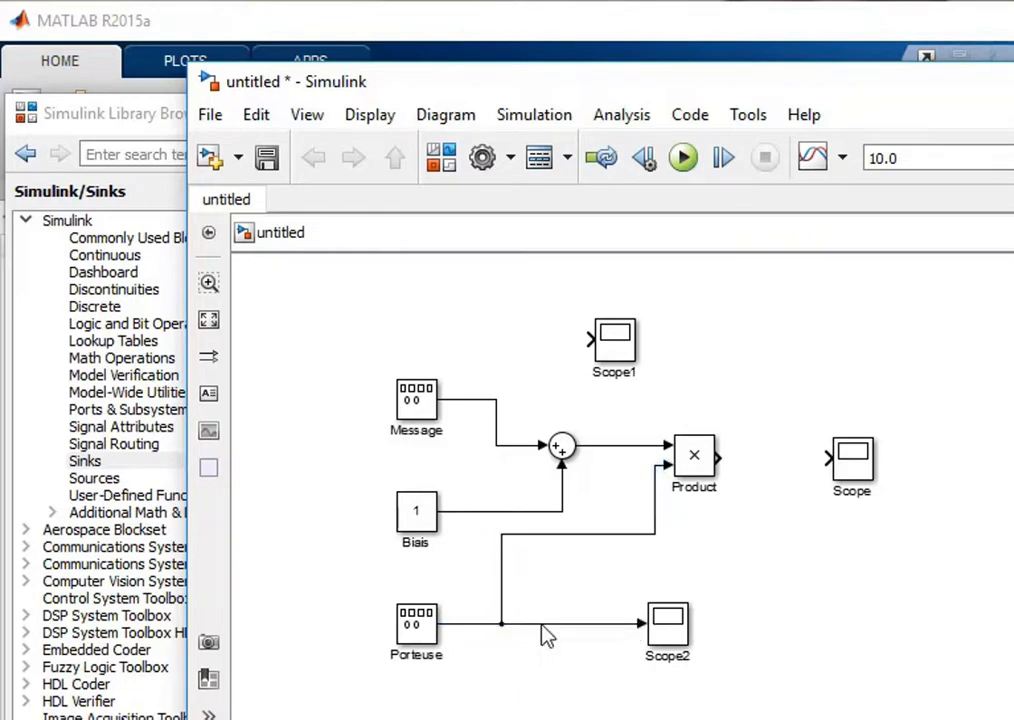
Branch the Message output signal to Scope1 and connect the Product output to Scope.
{"action": "left_click_drag", "start_coordinate": [481, 401], "coordinate": [590, 341]}
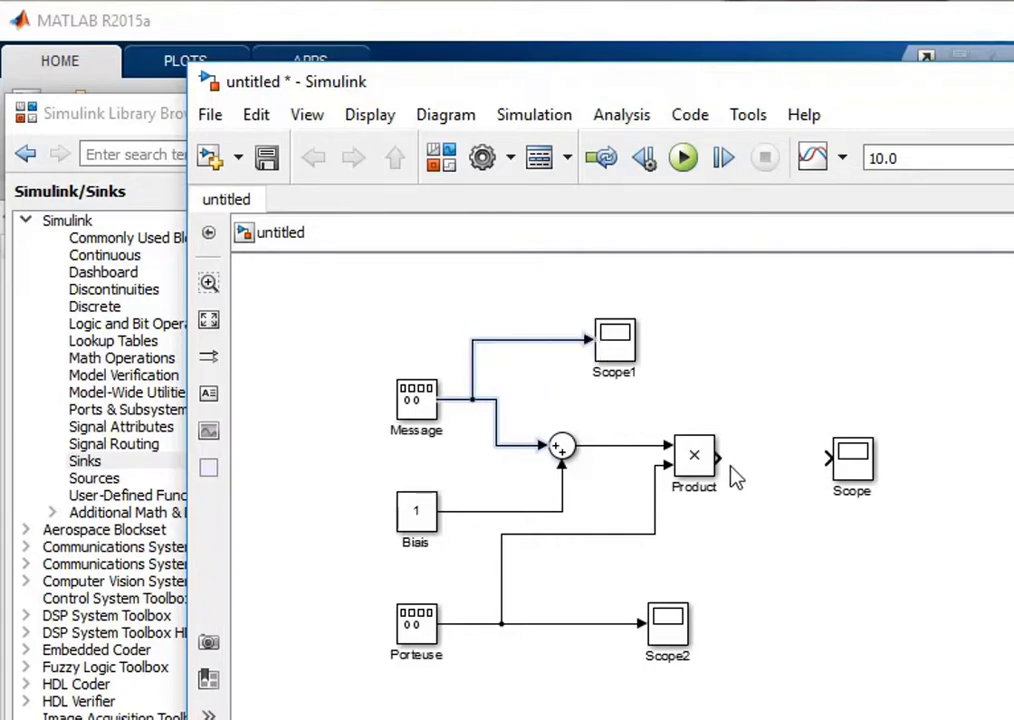
{"action": "left_click_drag", "start_coordinate": [724, 457], "coordinate": [832, 458]}
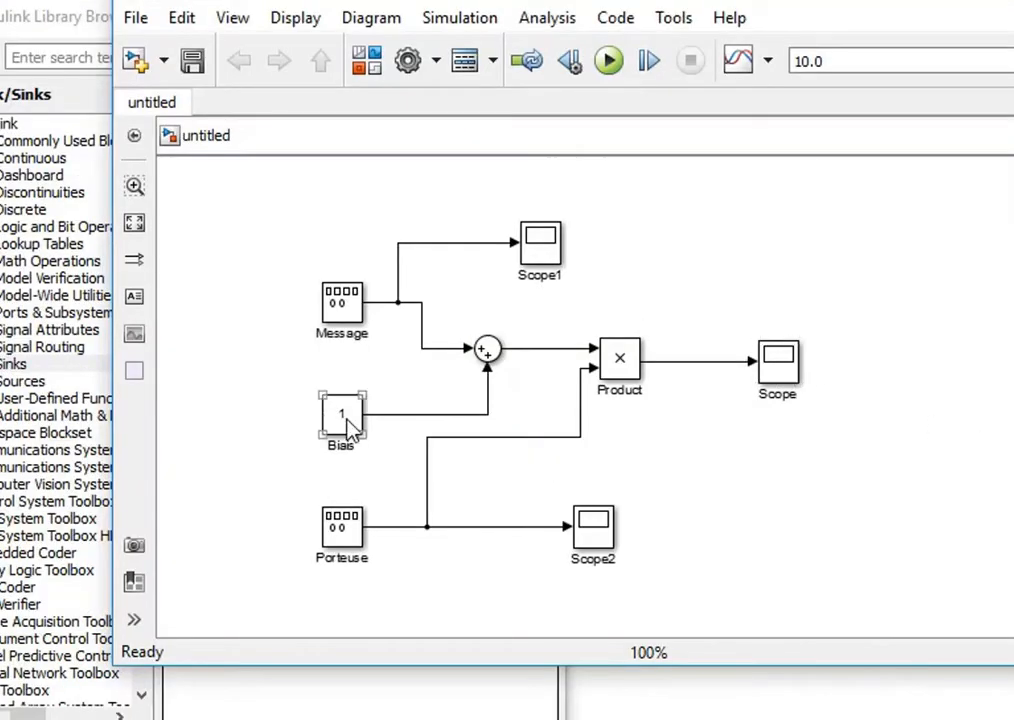
Set the constant value of the Biais block to 2.
{"action": "double_click", "coordinate": [420, 514]}
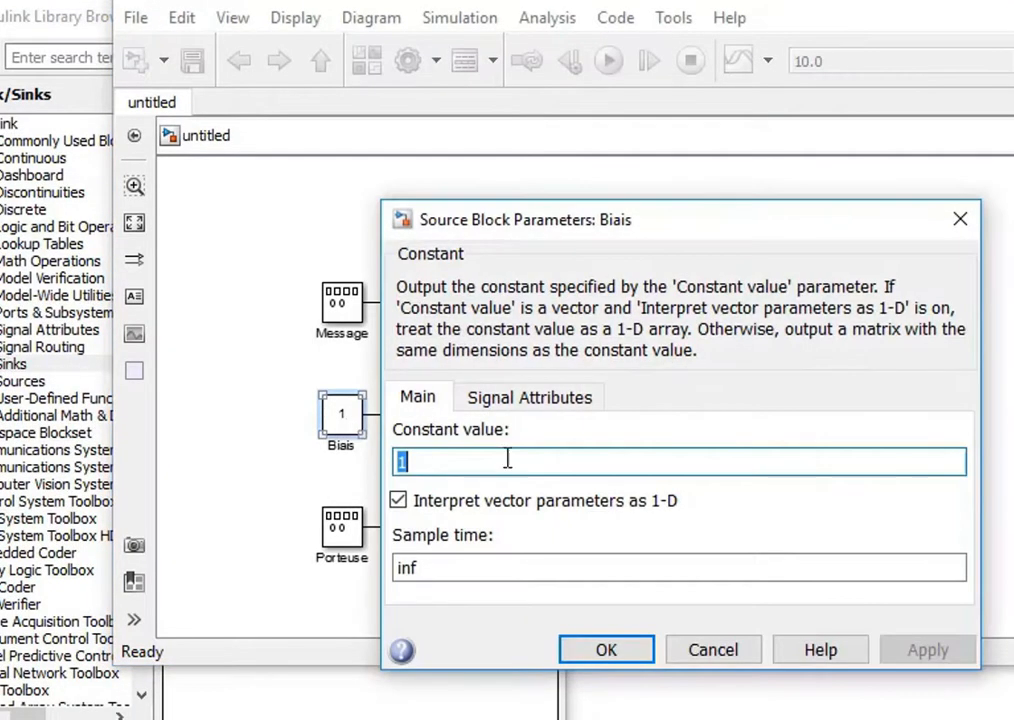
{"action": "type", "text": "2"}
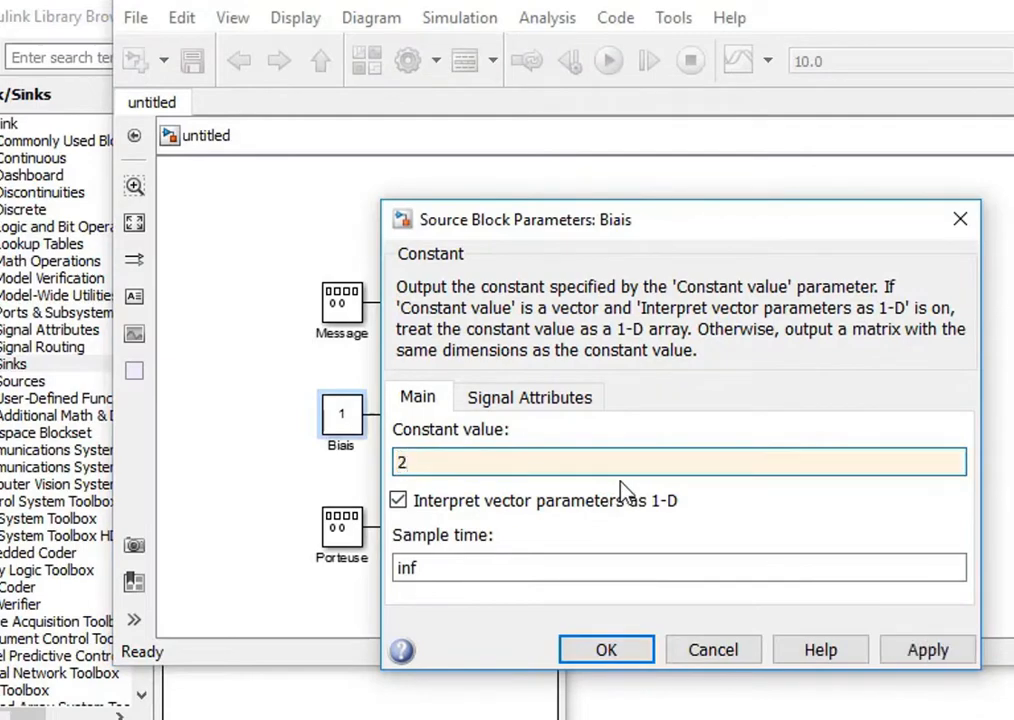
{"action": "left_click", "coordinate": [572, 652]}
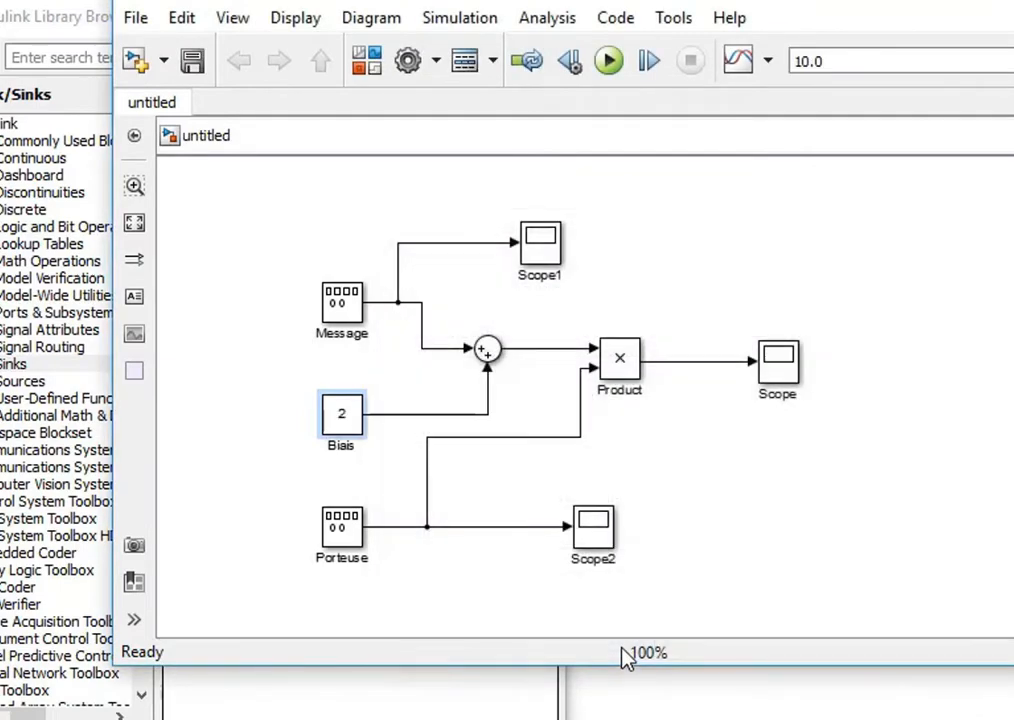
Check the Message generator's parameters, and set the Porteuse generator's frequency to 20 rad/sec.
{"action": "double_click", "coordinate": [344, 312]}
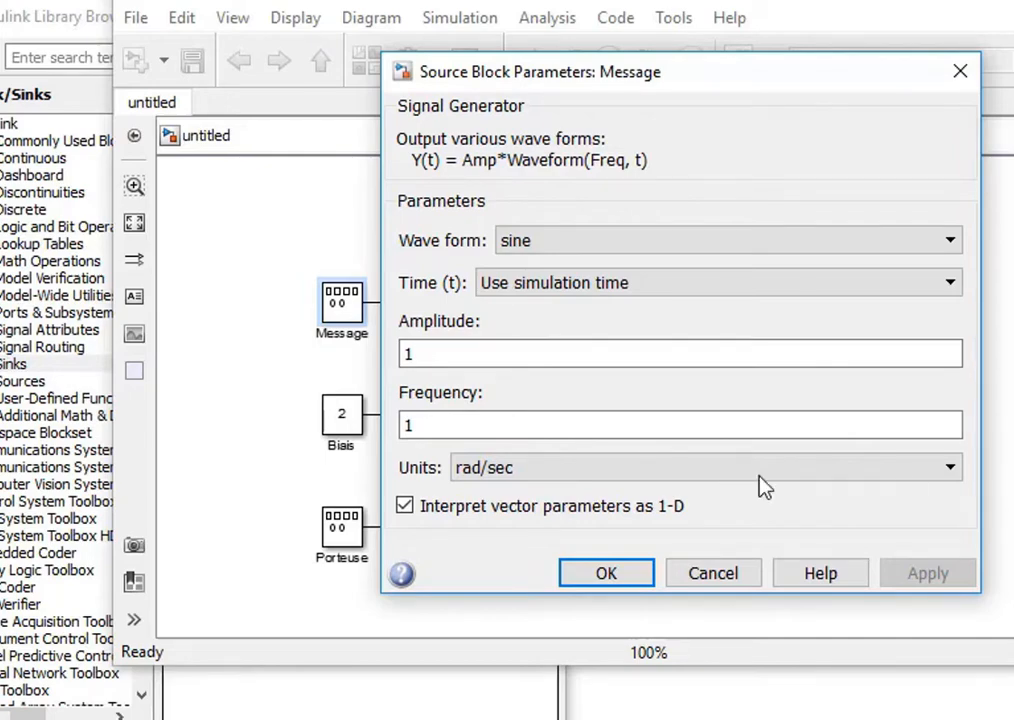
{"action": "left_click", "coordinate": [606, 573]}
{"action": "double_click", "coordinate": [342, 527]}
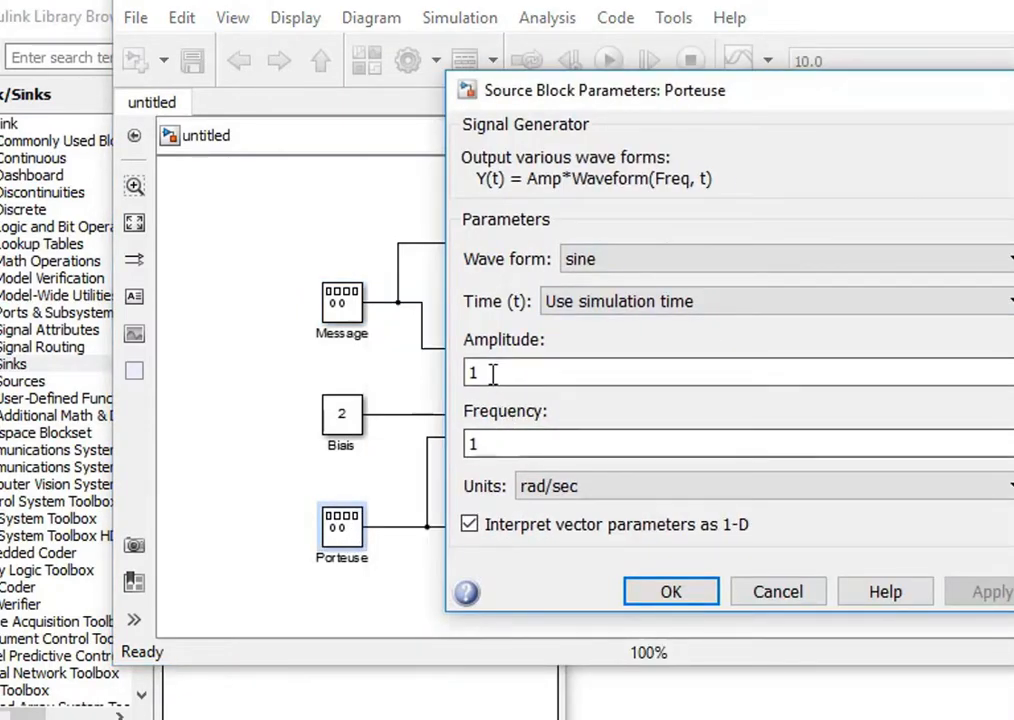
{"action": "double_click", "coordinate": [513, 441]}
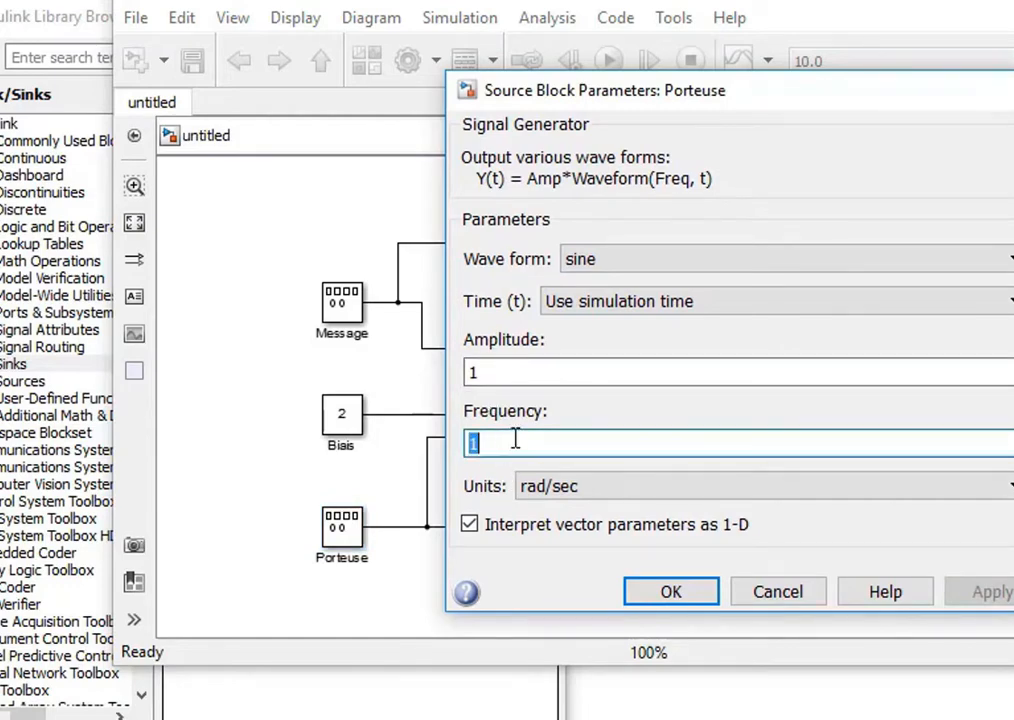
{"action": "type", "text": "20"}
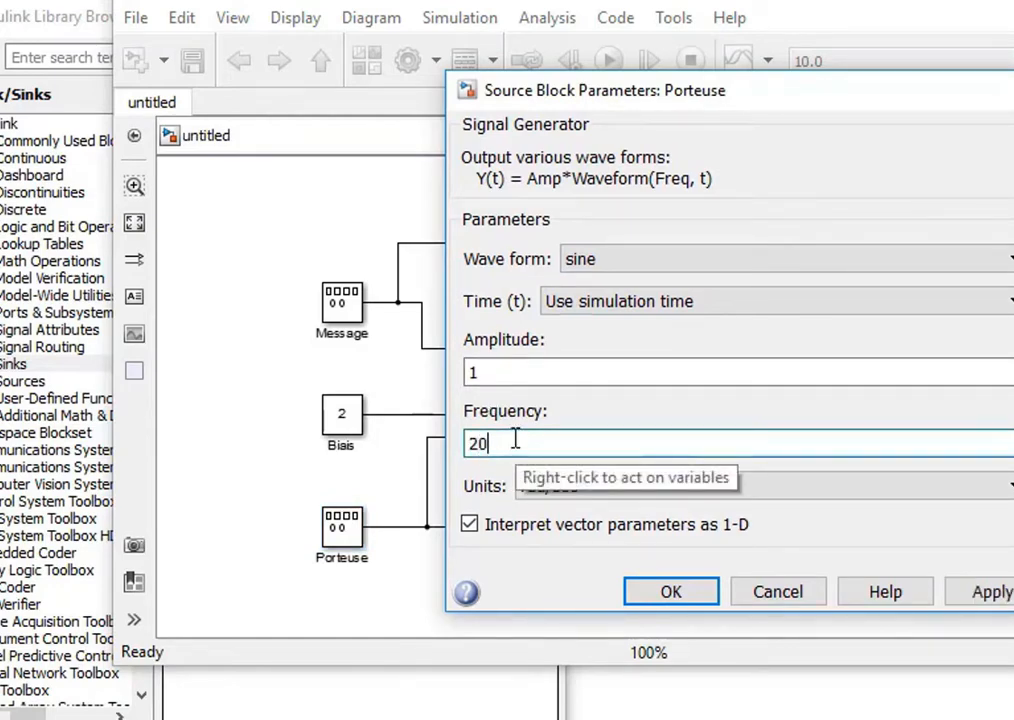
{"action": "left_click", "coordinate": [679, 596]}
Examine the displays of Scope1, Scope and Scope2 before simulating, closing each window after viewing it.
{"action": "double_click", "coordinate": [540, 248]}
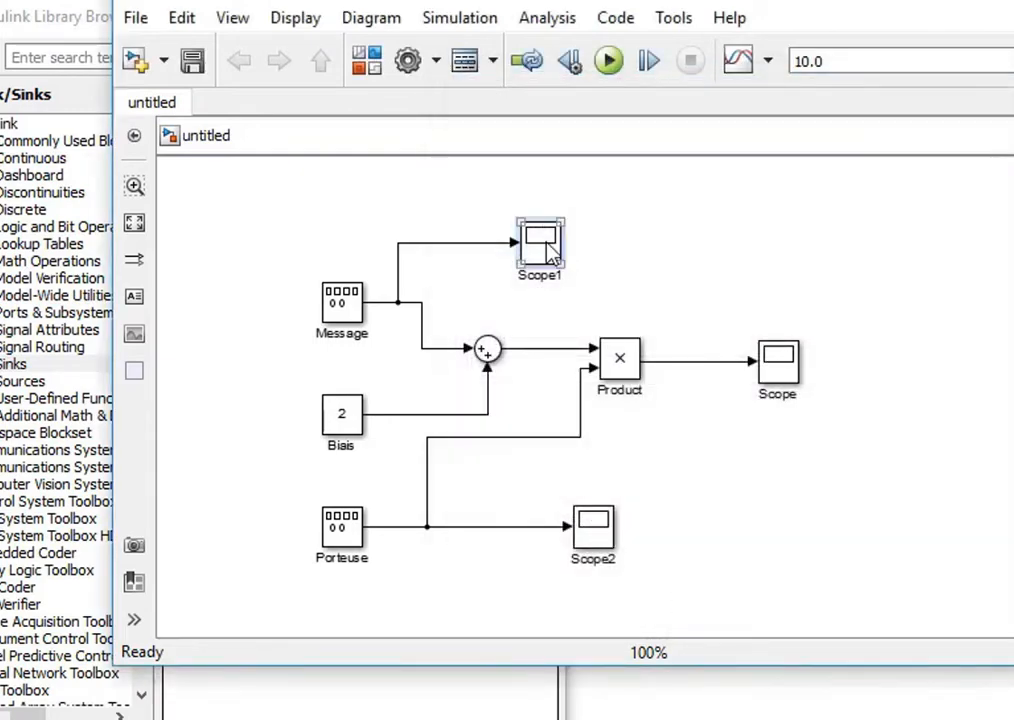
{"action": "left_click_drag", "start_coordinate": [459, 333], "coordinate": [459, 201]}
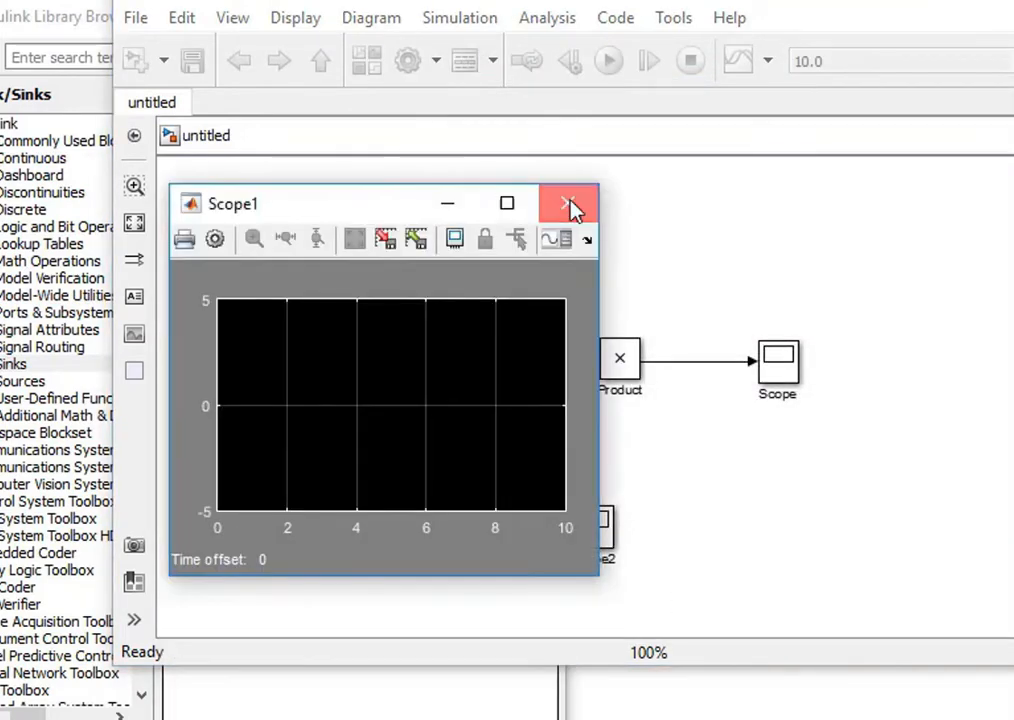
{"action": "left_click", "coordinate": [582, 201]}
{"action": "double_click", "coordinate": [775, 385]}
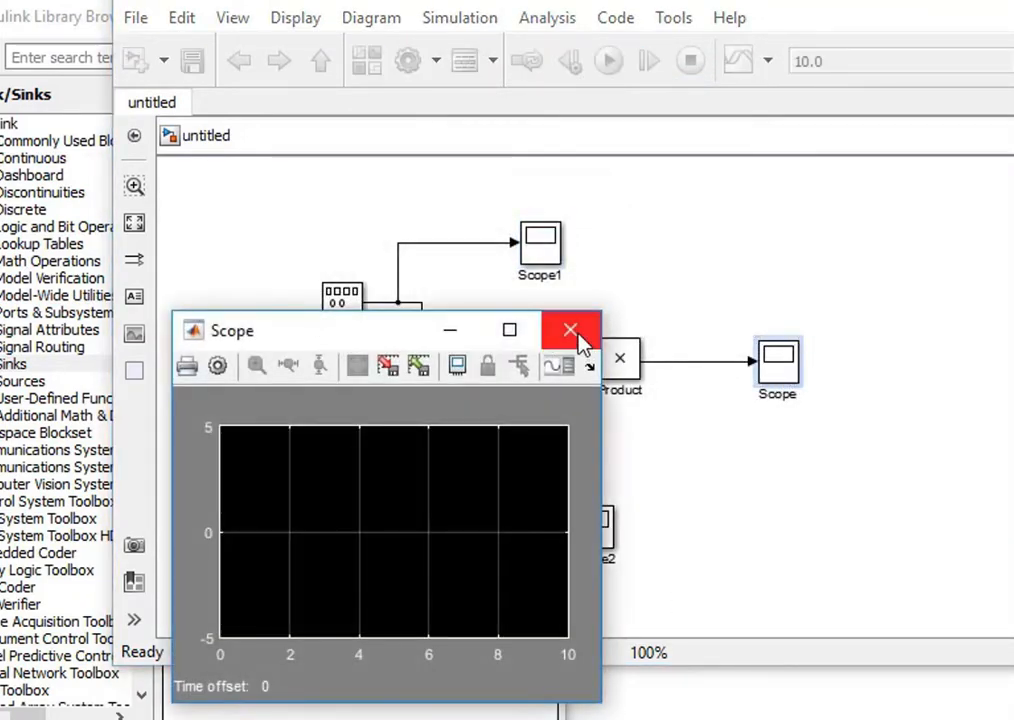
{"action": "left_click", "coordinate": [579, 336]}
{"action": "double_click", "coordinate": [592, 530]}
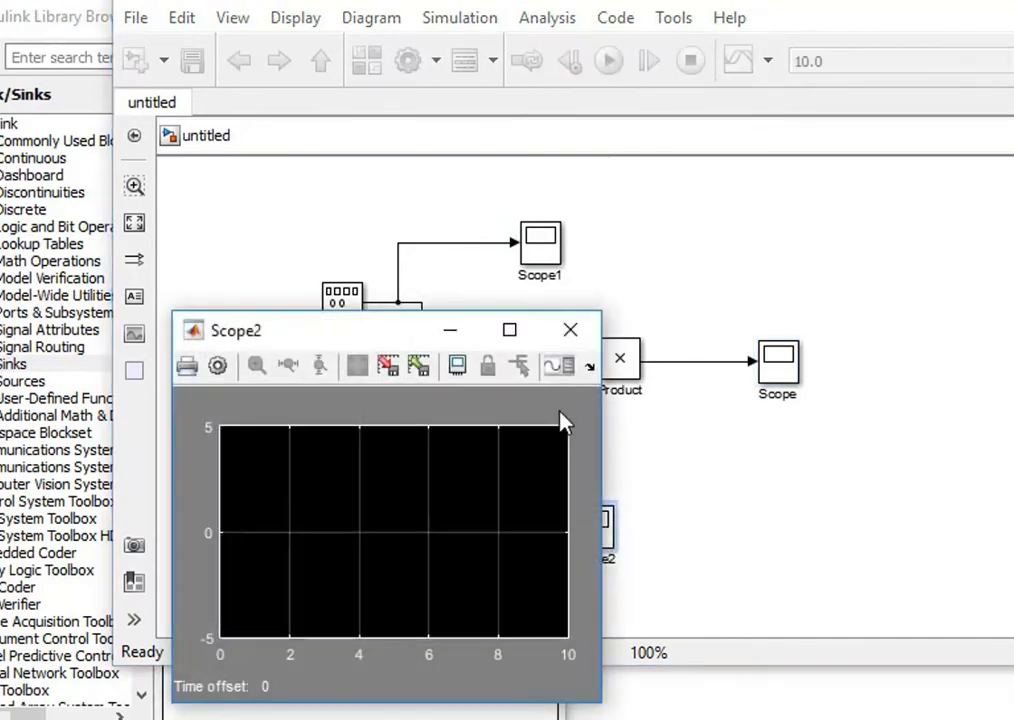
{"action": "left_click", "coordinate": [567, 338]}
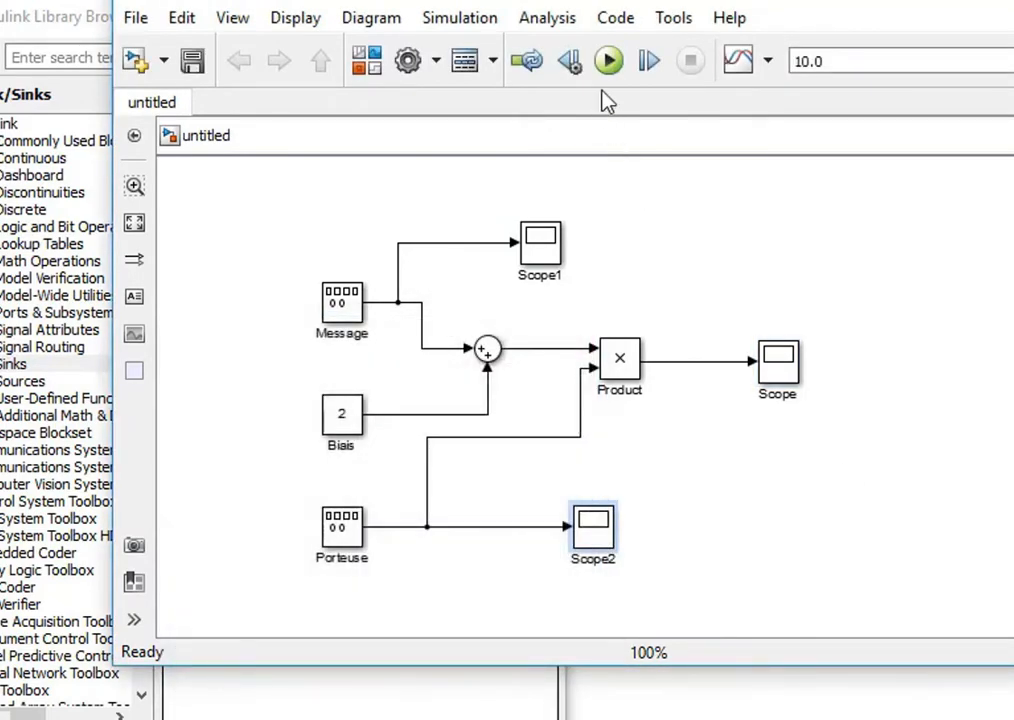
Run the simulation and display the message waveform in Scope1, with its window moved clear of the blocks.
{"action": "left_click", "coordinate": [610, 61]}
{"action": "left_click", "coordinate": [548, 257]}
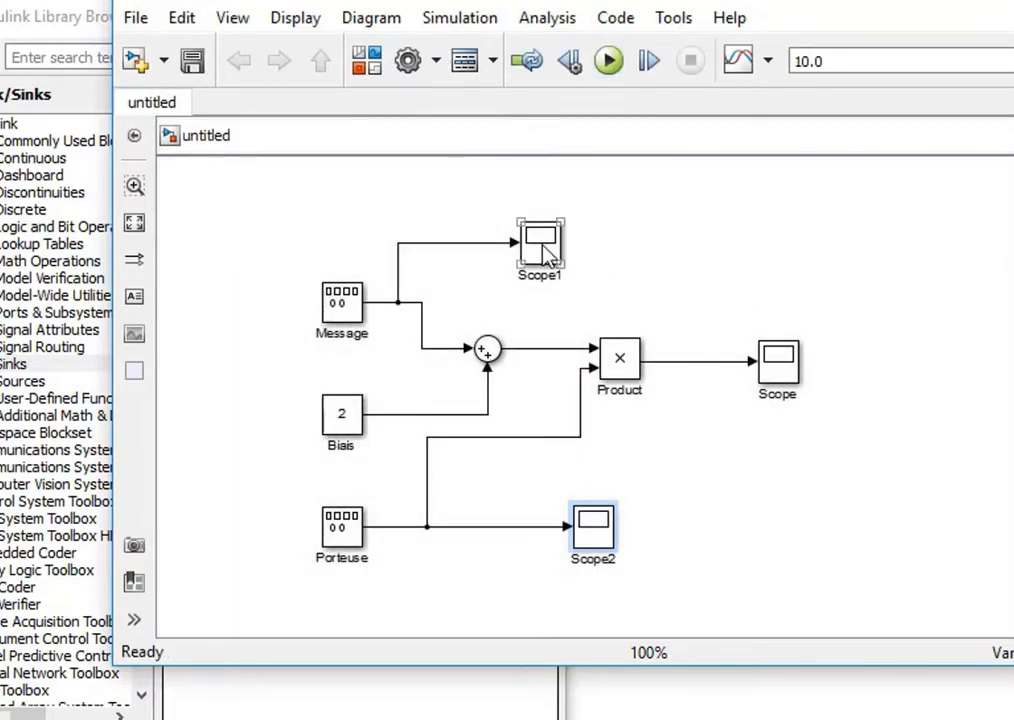
{"action": "double_click", "coordinate": [543, 246]}
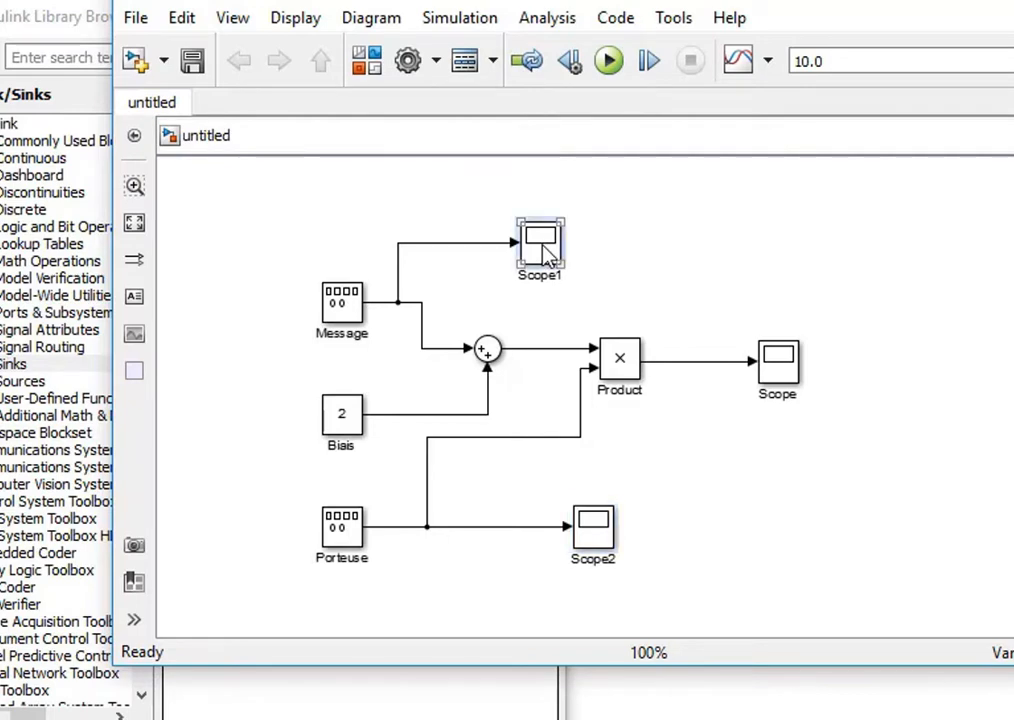
{"action": "left_click_drag", "start_coordinate": [391, 244], "coordinate": [395, 261]}
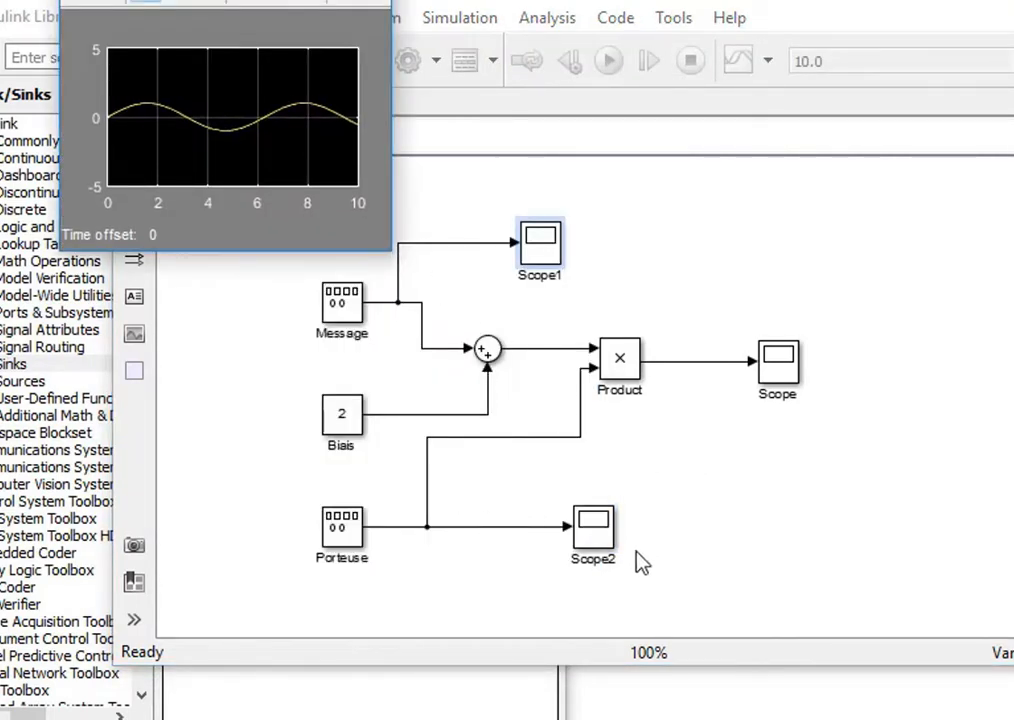
Display the carrier waveform in Scope2, shrink its window and place it below the Scope1 window.
{"action": "left_click", "coordinate": [594, 547]}
{"action": "double_click", "coordinate": [594, 547]}
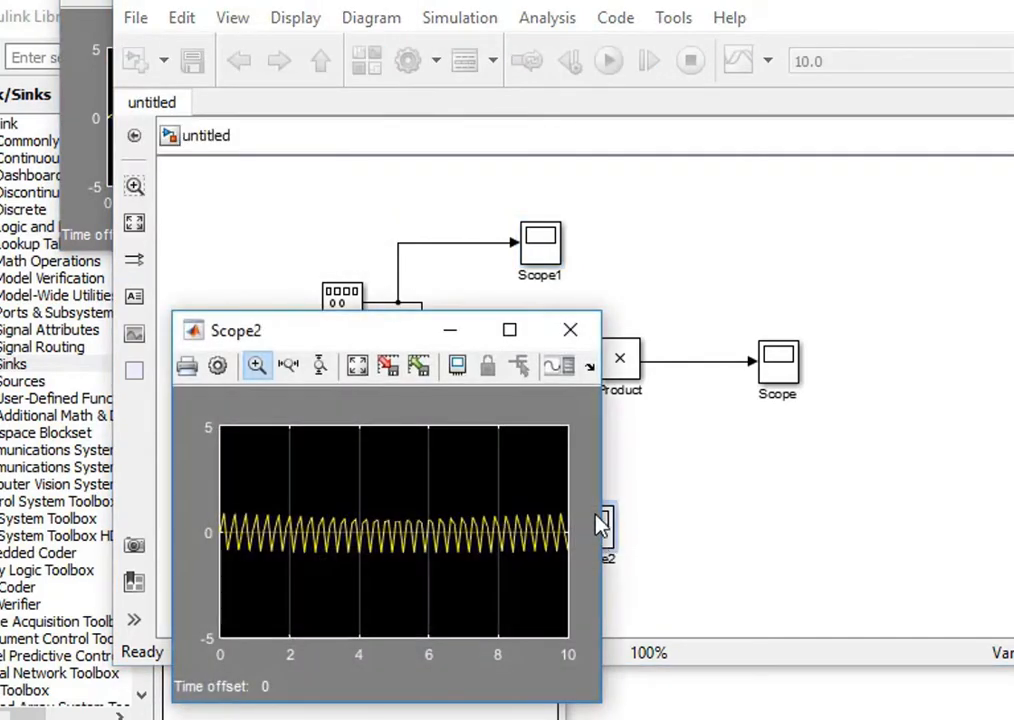
{"action": "left_click_drag", "start_coordinate": [601, 700], "coordinate": [512, 635]}
{"action": "left_click_drag", "start_coordinate": [230, 343], "coordinate": [16, 321]}
Display the modulated signal in Scope and arrange its window beside the Scope1 and Scope2 windows for comparison.
{"action": "left_click", "coordinate": [776, 362]}
{"action": "double_click", "coordinate": [775, 366]}
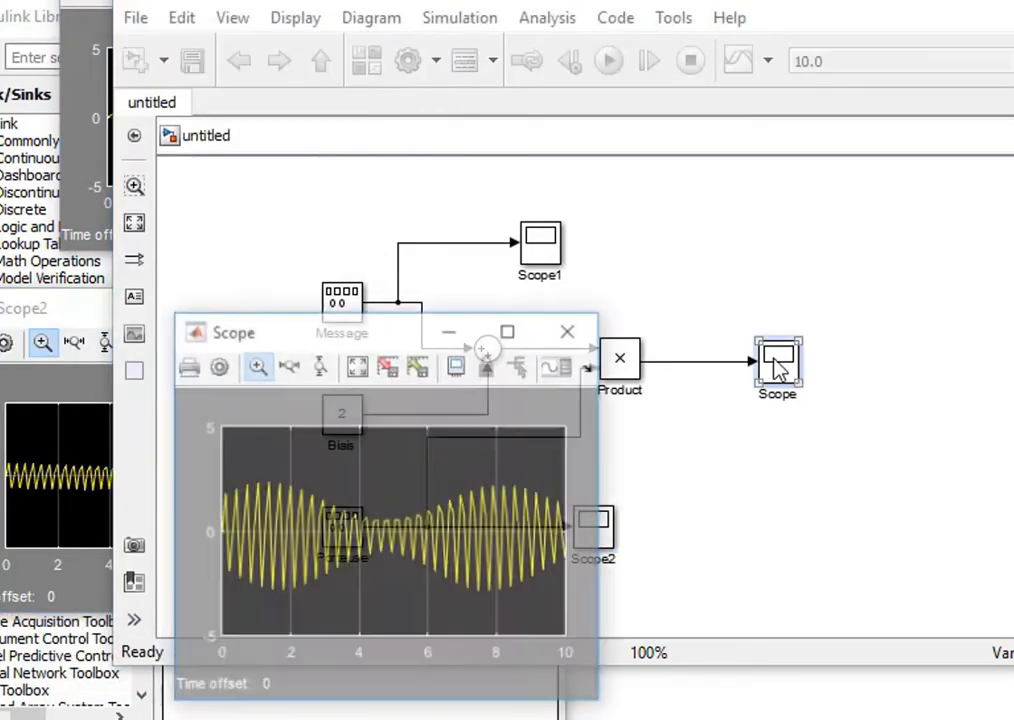
{"action": "left_click", "coordinate": [230, 2]}
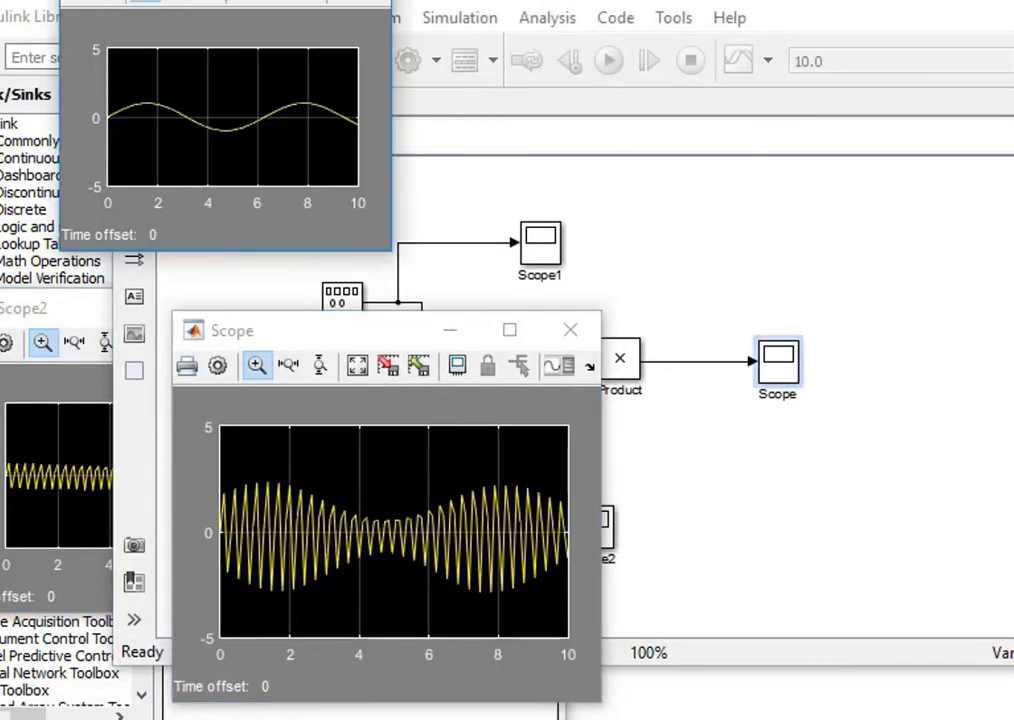
{"action": "left_click", "coordinate": [46, 307]}
{"action": "left_click", "coordinate": [396, 338]}
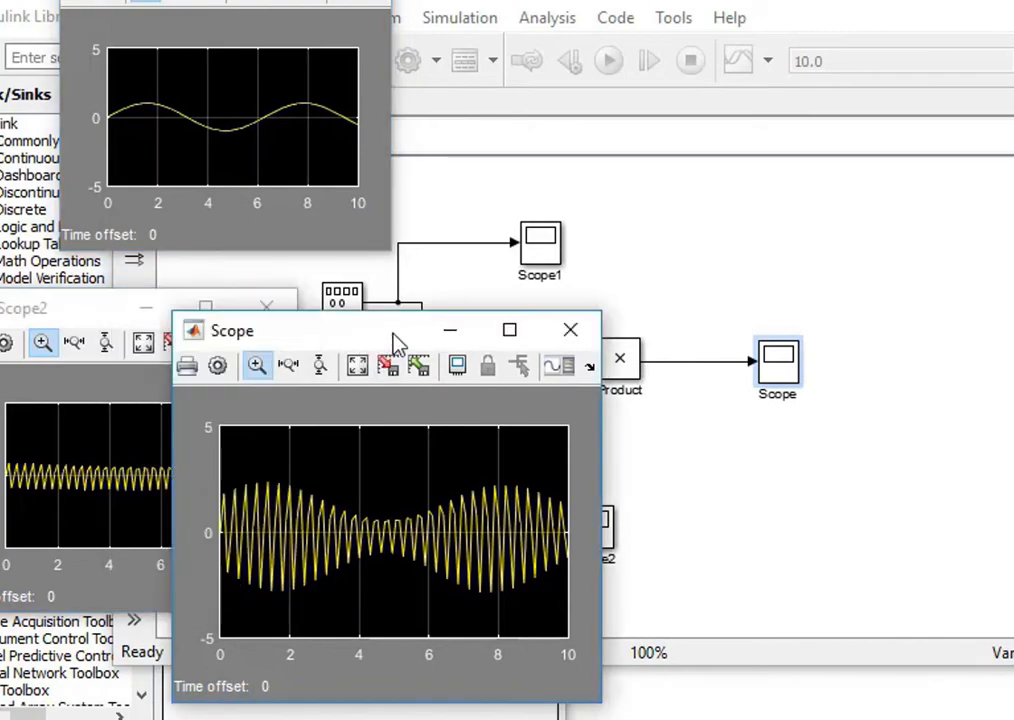
{"action": "left_click_drag", "start_coordinate": [396, 338], "coordinate": [712, 210]}
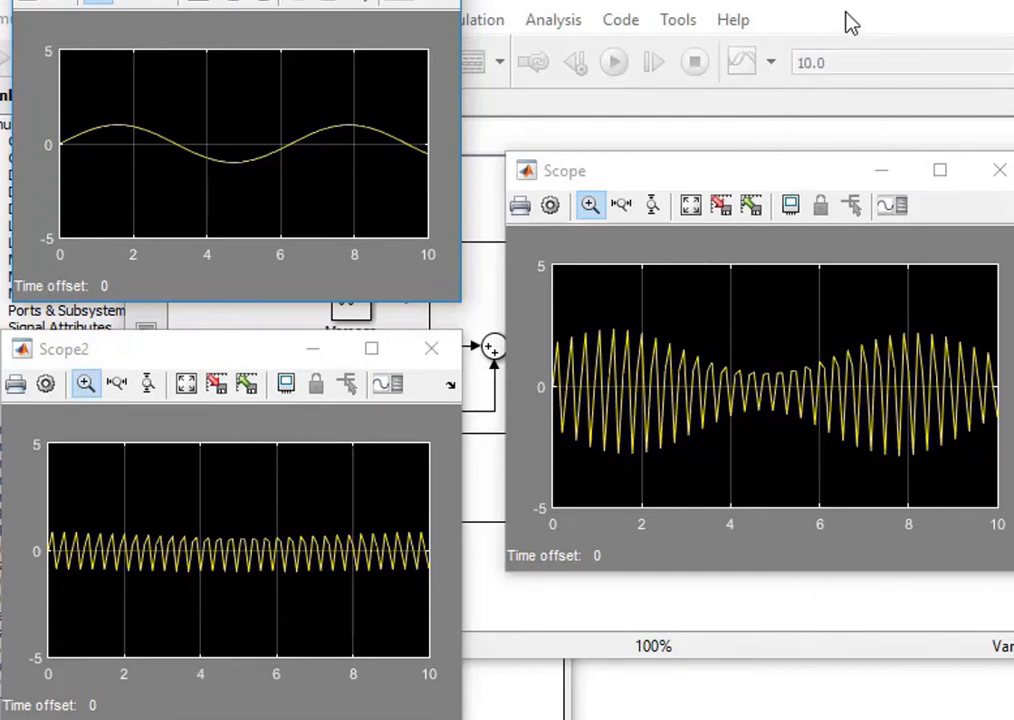
Close the Scope window, then set the Biais constant value to 0 and rerun the simulation.
{"action": "left_click", "coordinate": [999, 172]}
{"action": "left_click", "coordinate": [358, 414]}
{"action": "double_click", "coordinate": [358, 414]}
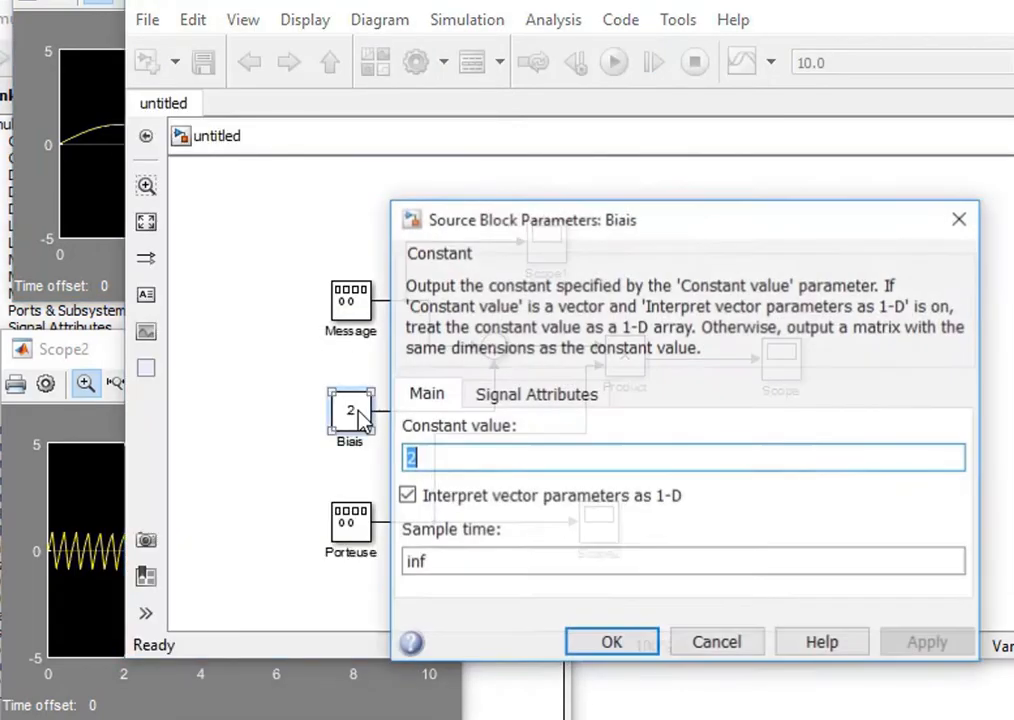
{"action": "type", "text": "0"}
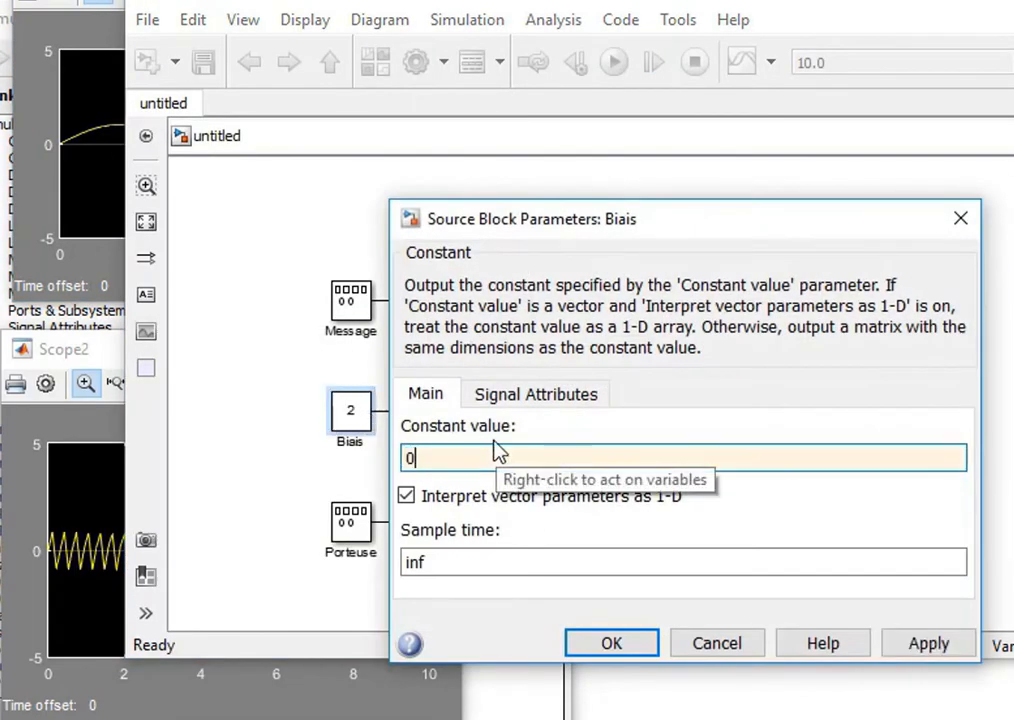
{"action": "left_click", "coordinate": [627, 650]}
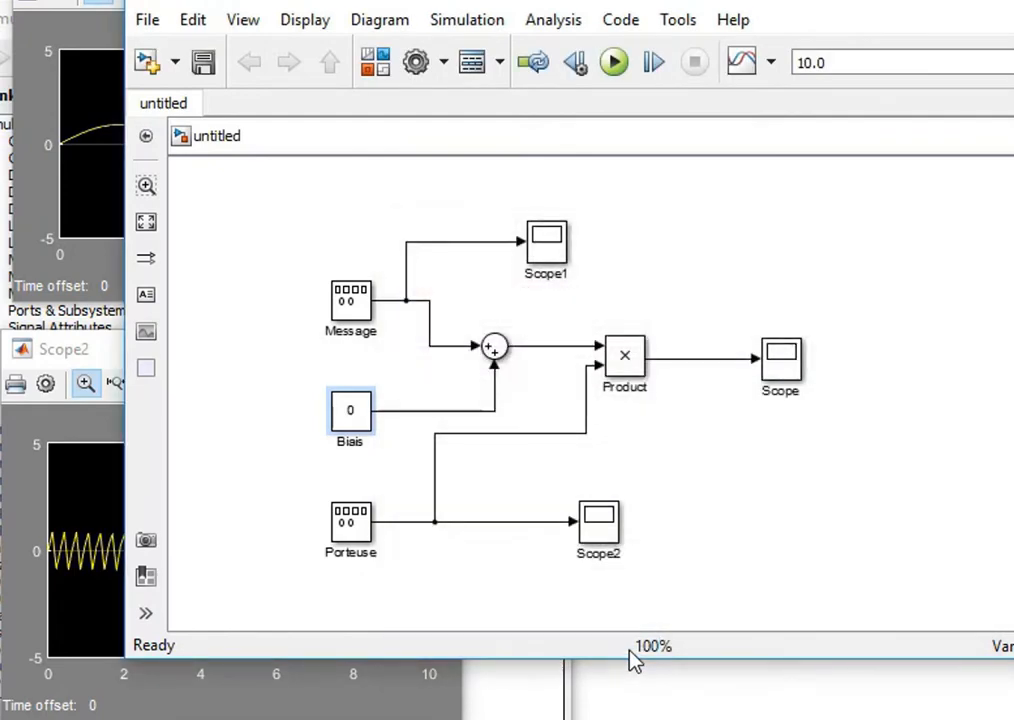
{"action": "left_click", "coordinate": [614, 62]}
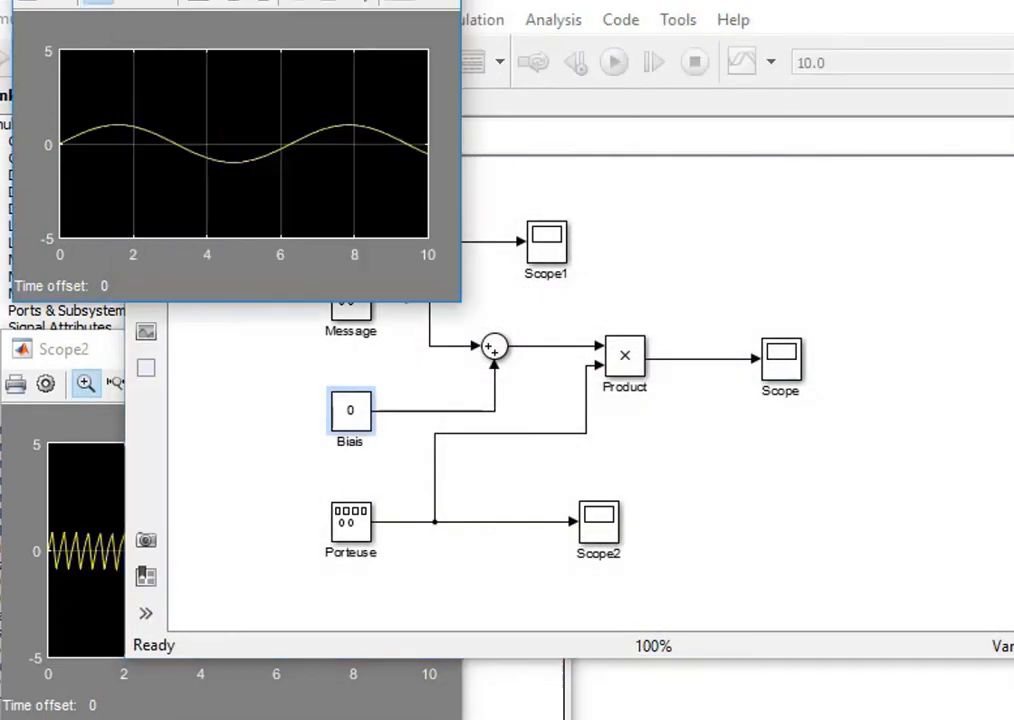
Display the modulated signal in Scope alongside the Scope1 message and Scope2 carrier waveforms to compare them with zero bias.
{"action": "left_click", "coordinate": [88, 349]}
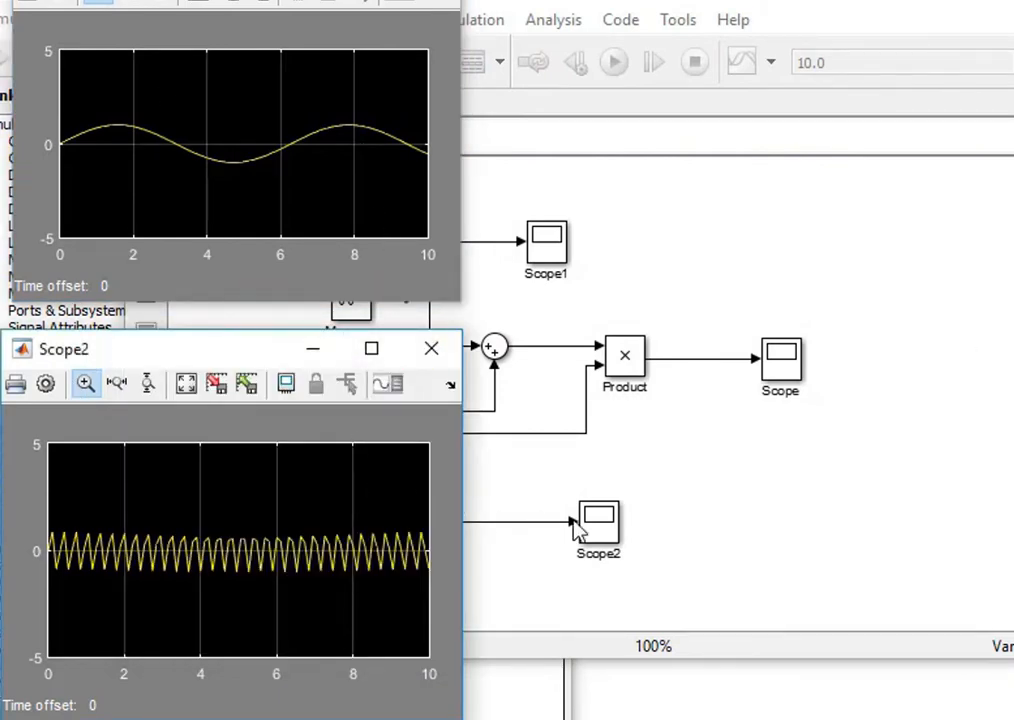
{"action": "double_click", "coordinate": [779, 366]}
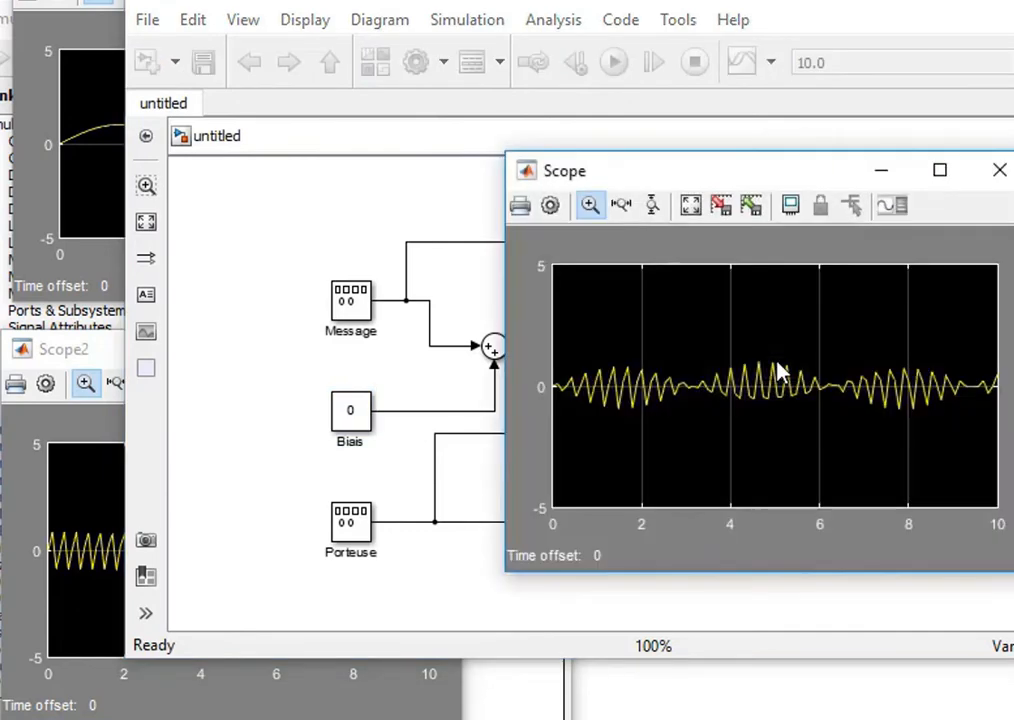
{"action": "left_click", "coordinate": [100, 232]}
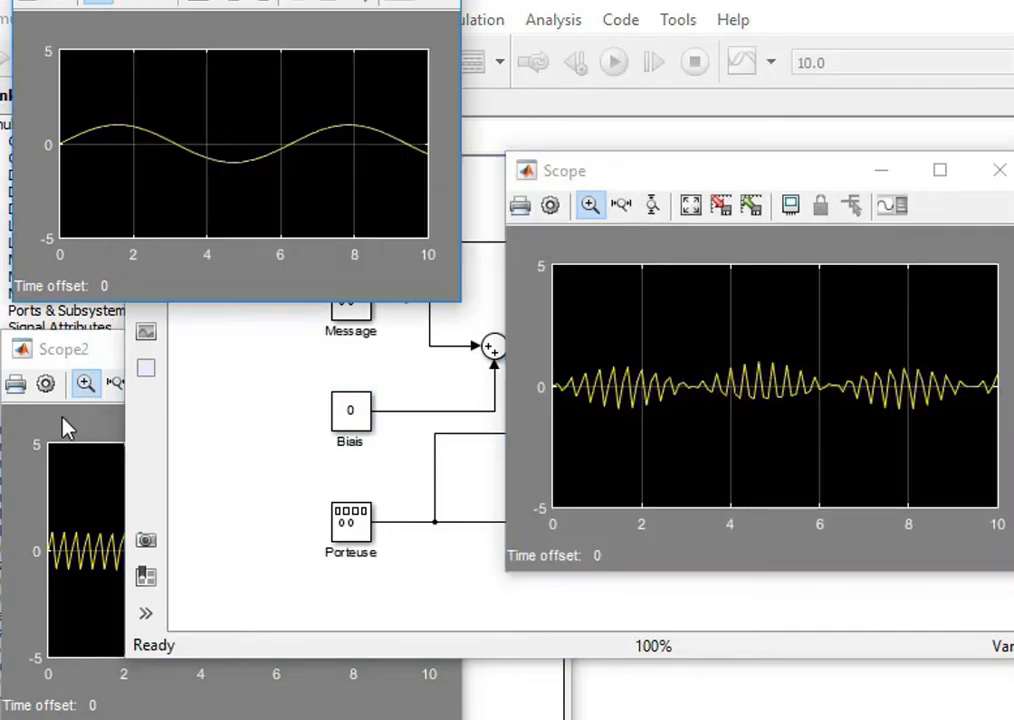
{"action": "left_click", "coordinate": [79, 351]}
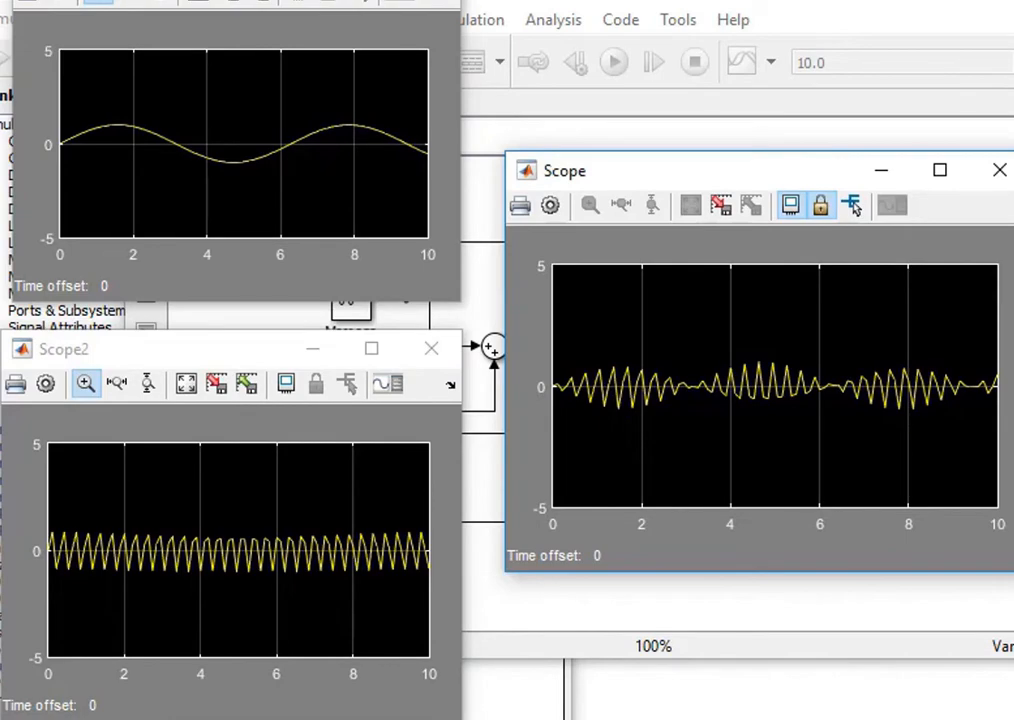
Set the Biais constant value to 2 and rerun the simulation.
{"action": "left_click", "coordinate": [858, 8]}
{"action": "double_click", "coordinate": [351, 411]}
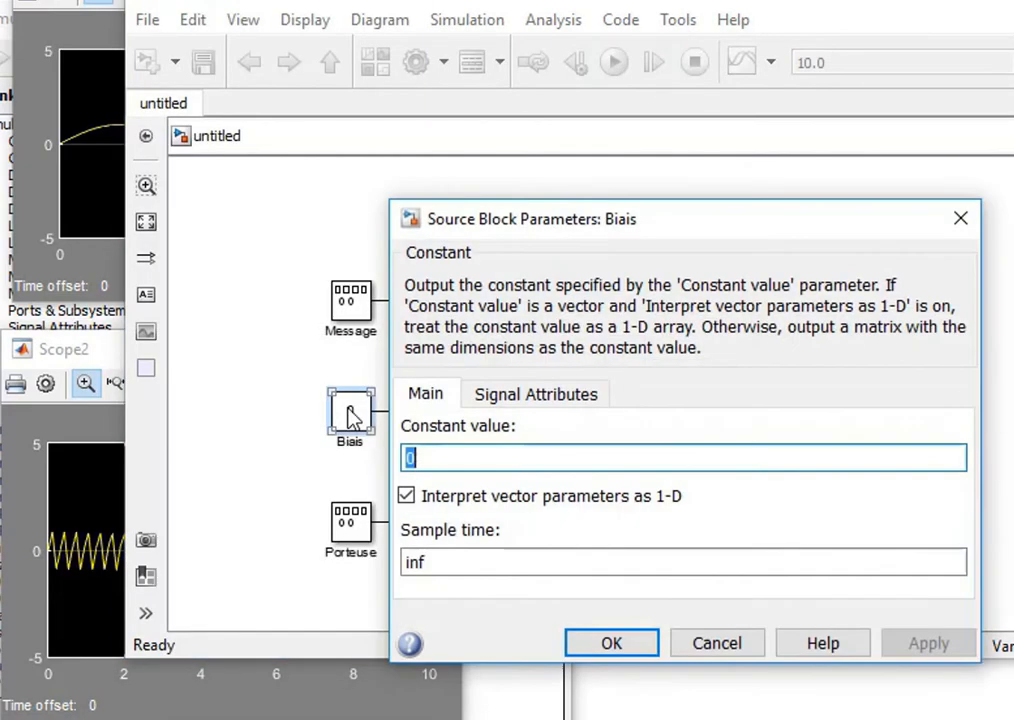
{"action": "type", "text": "2"}
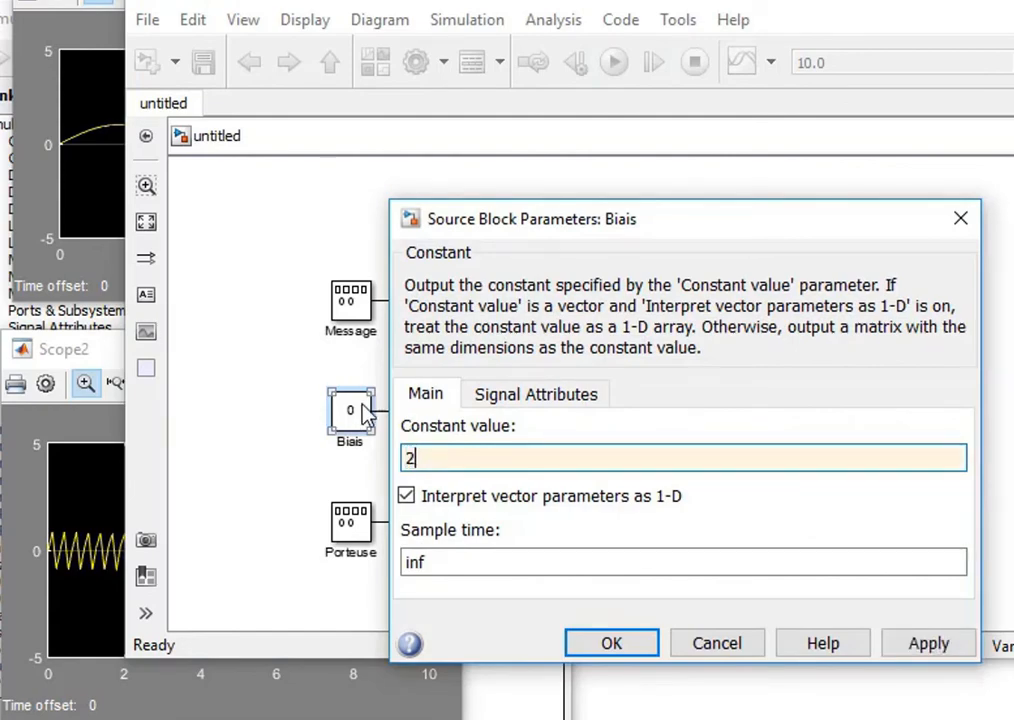
{"action": "left_click", "coordinate": [612, 643]}
{"action": "left_click", "coordinate": [614, 62]}
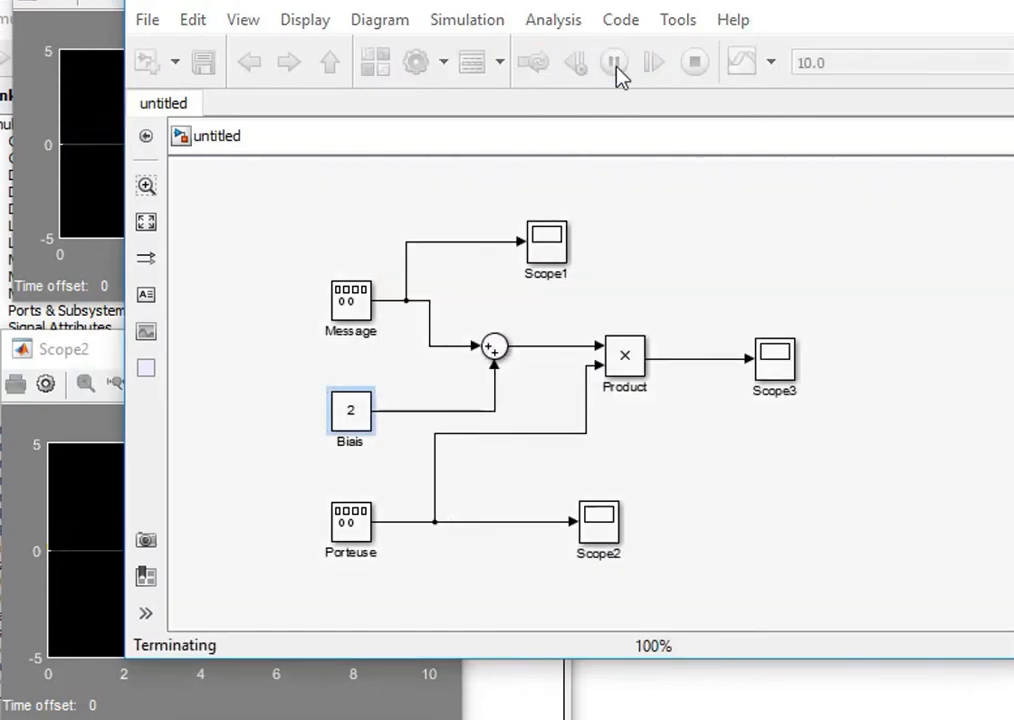
Display the modulated signal in Scope3 and place its window beside the Scope1 and Scope2 windows for comparison.
{"action": "left_click", "coordinate": [780, 380]}
{"action": "double_click", "coordinate": [778, 372]}
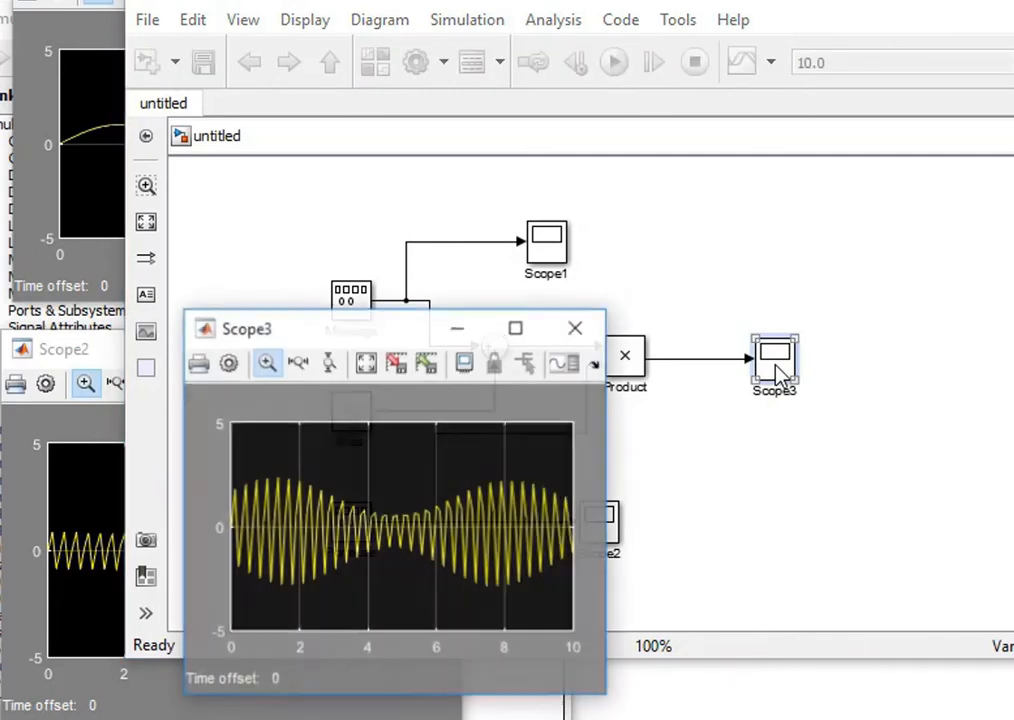
{"action": "left_click_drag", "start_coordinate": [393, 337], "coordinate": [792, 155]}
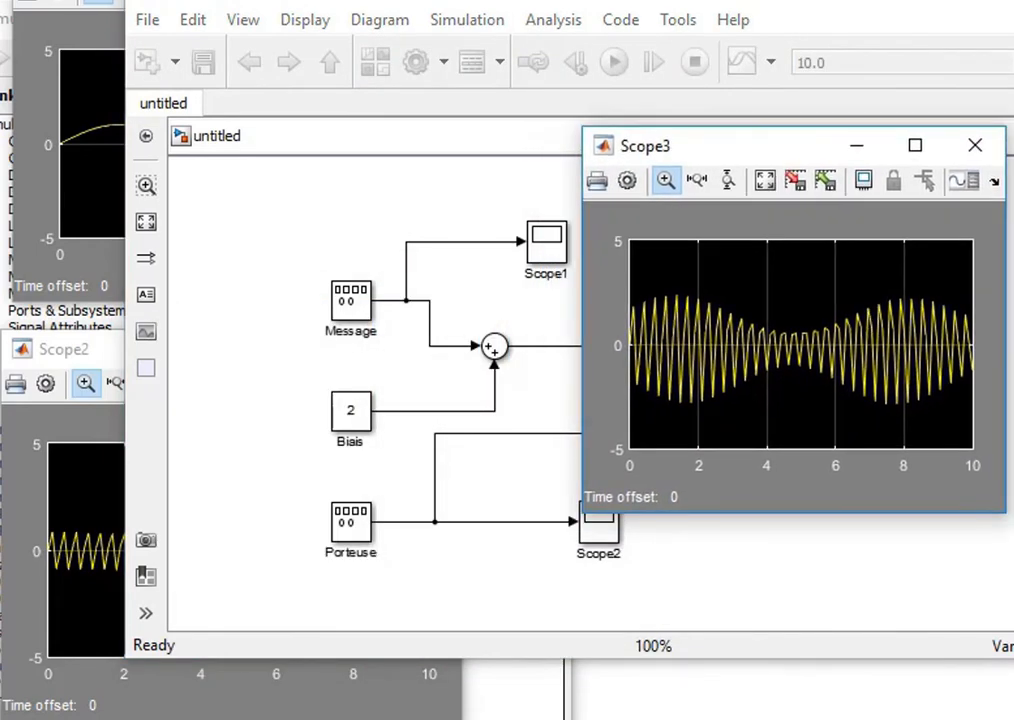
{"action": "left_click", "coordinate": [84, 215]}
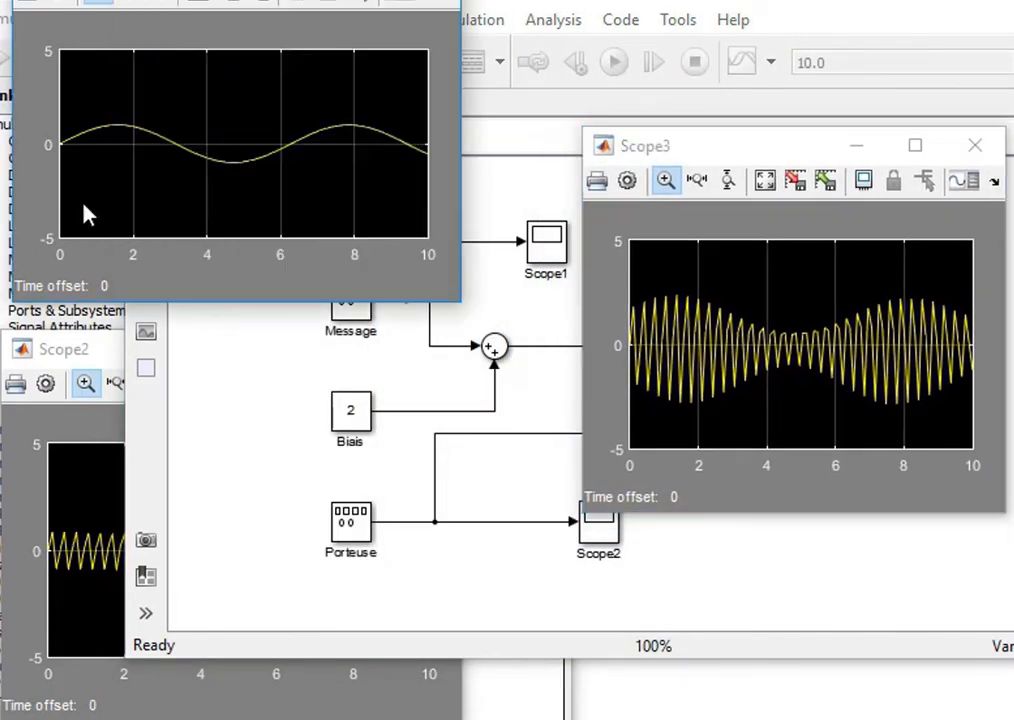
{"action": "left_click", "coordinate": [65, 426]}
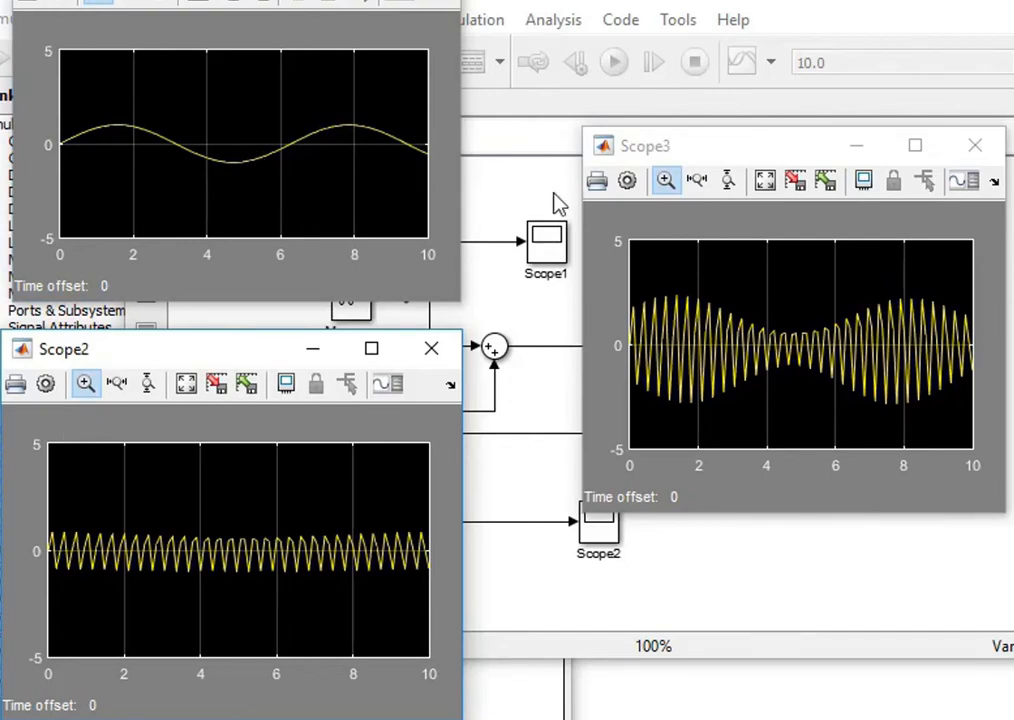
Change the Message signal generator's wave form to square and rerun the simulation.
{"action": "left_click", "coordinate": [637, 25]}
{"action": "double_click", "coordinate": [360, 302]}
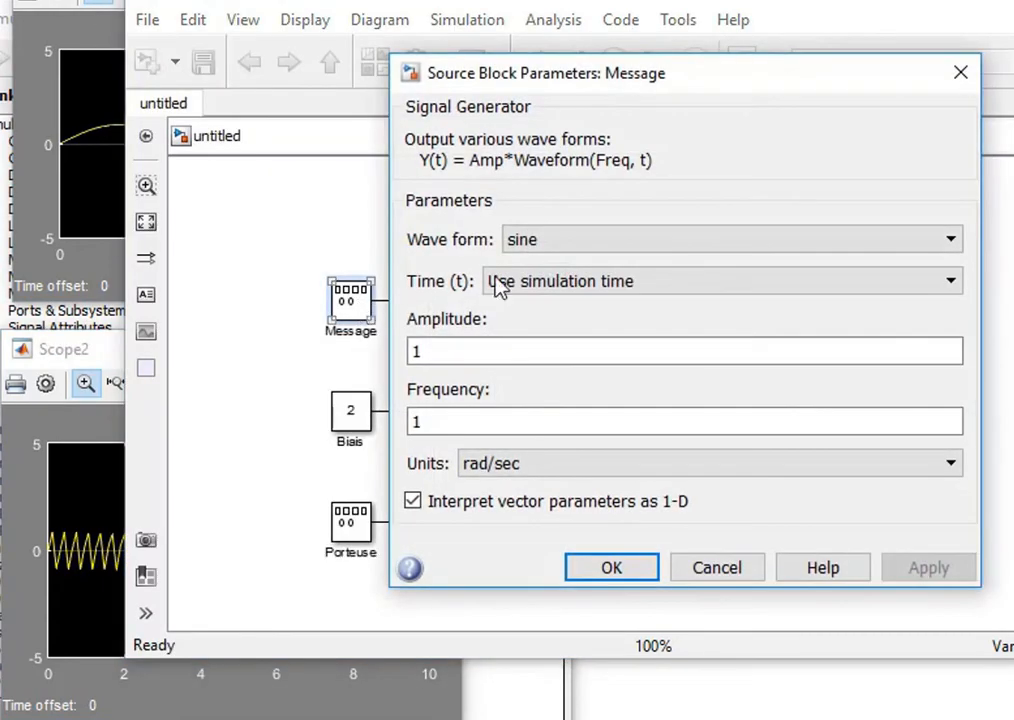
{"action": "left_click", "coordinate": [951, 246]}
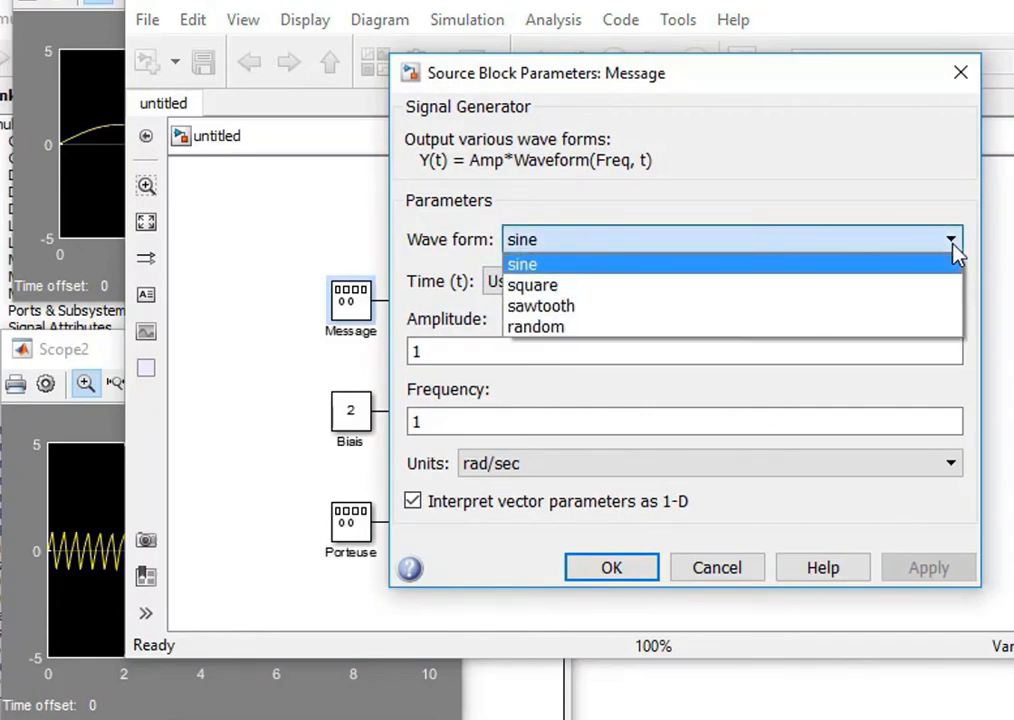
{"action": "left_click", "coordinate": [815, 290]}
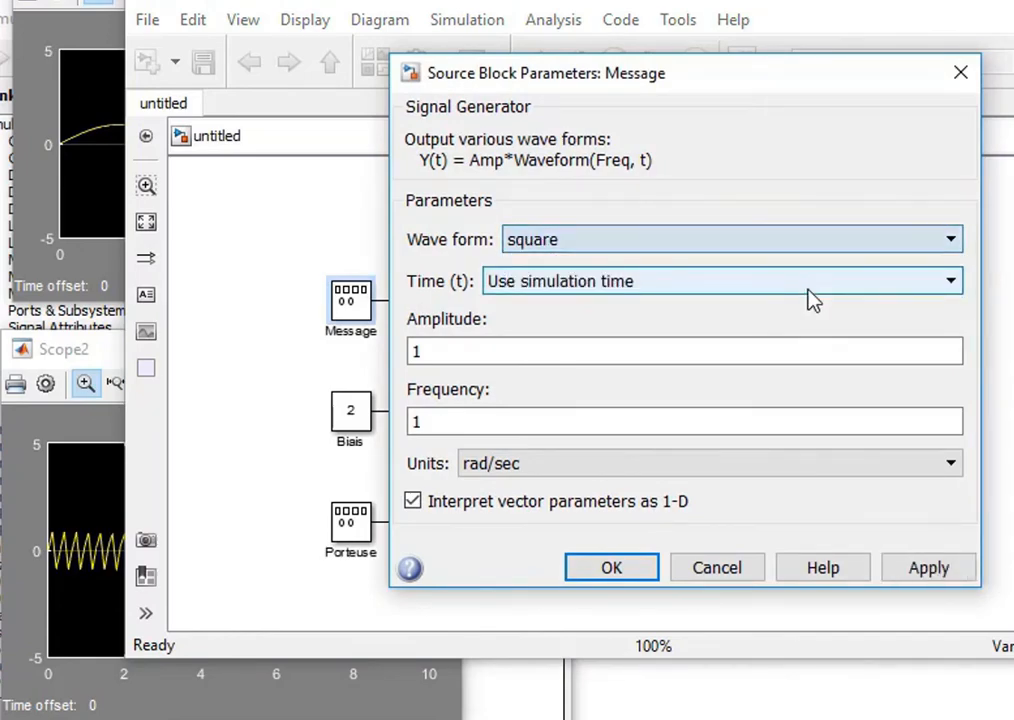
{"action": "left_click", "coordinate": [614, 570]}
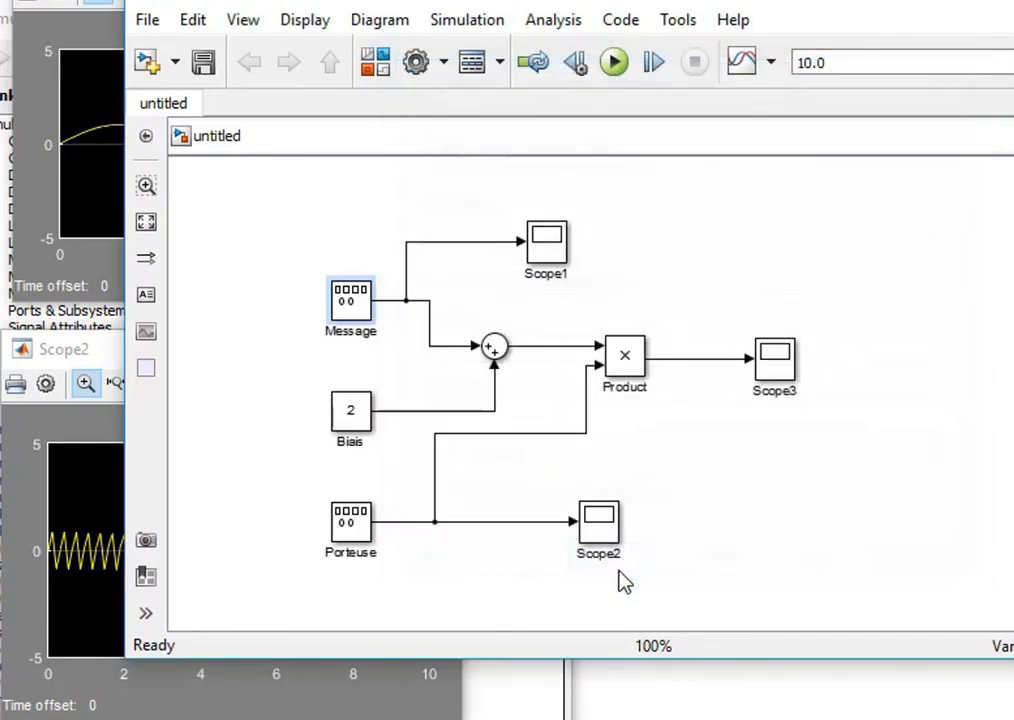
{"action": "left_click", "coordinate": [614, 63]}
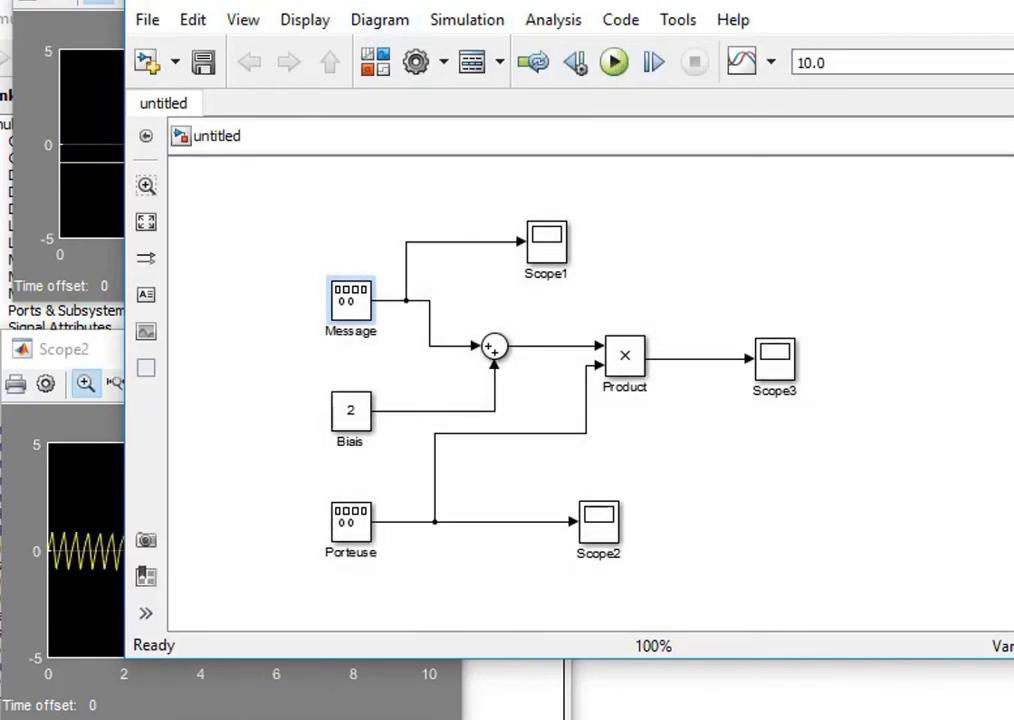
Display Scope1, Scope2 and Scope3 together to compare the square message, the carrier and the modulated signal.
{"action": "left_click", "coordinate": [70, 3]}
{"action": "left_click", "coordinate": [90, 374]}
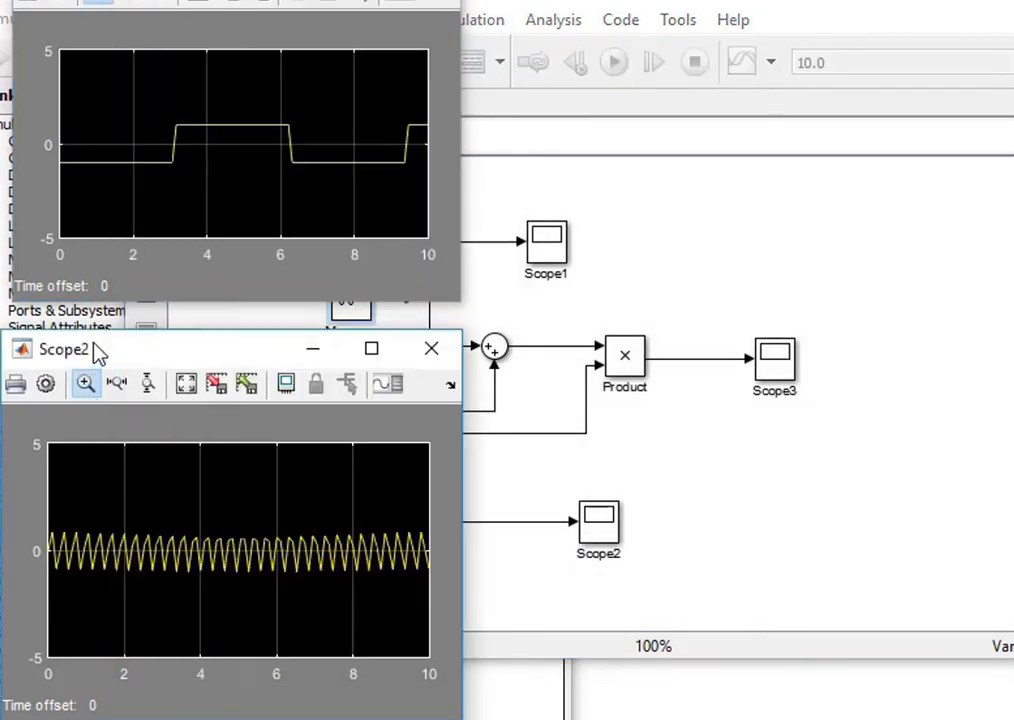
{"action": "left_click", "coordinate": [785, 372]}
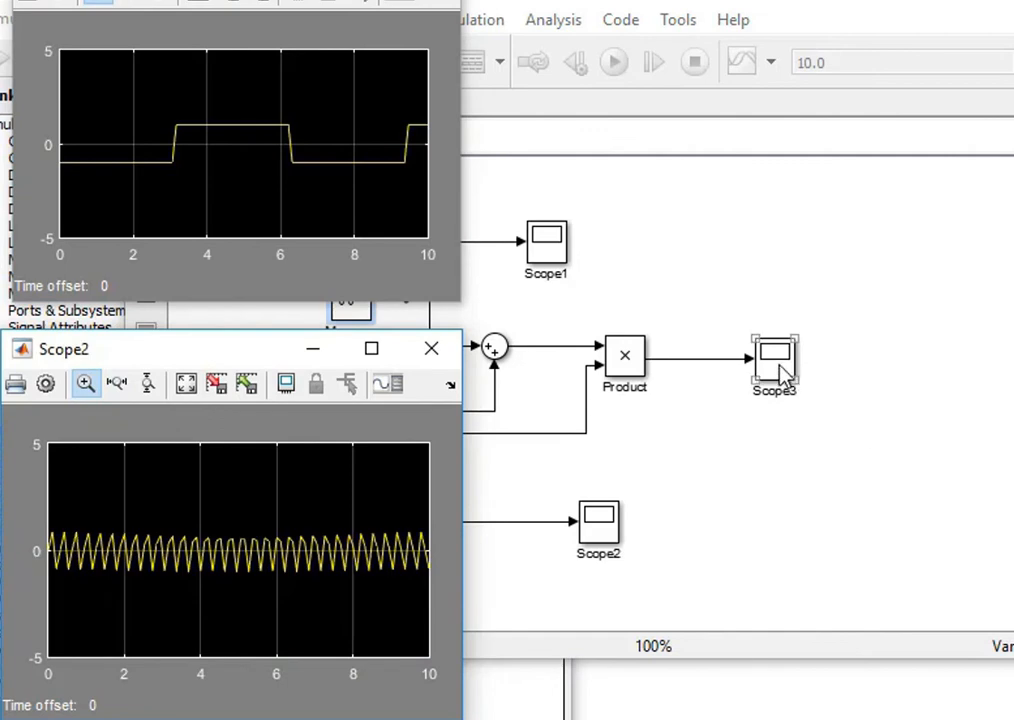
{"action": "double_click", "coordinate": [785, 372]}
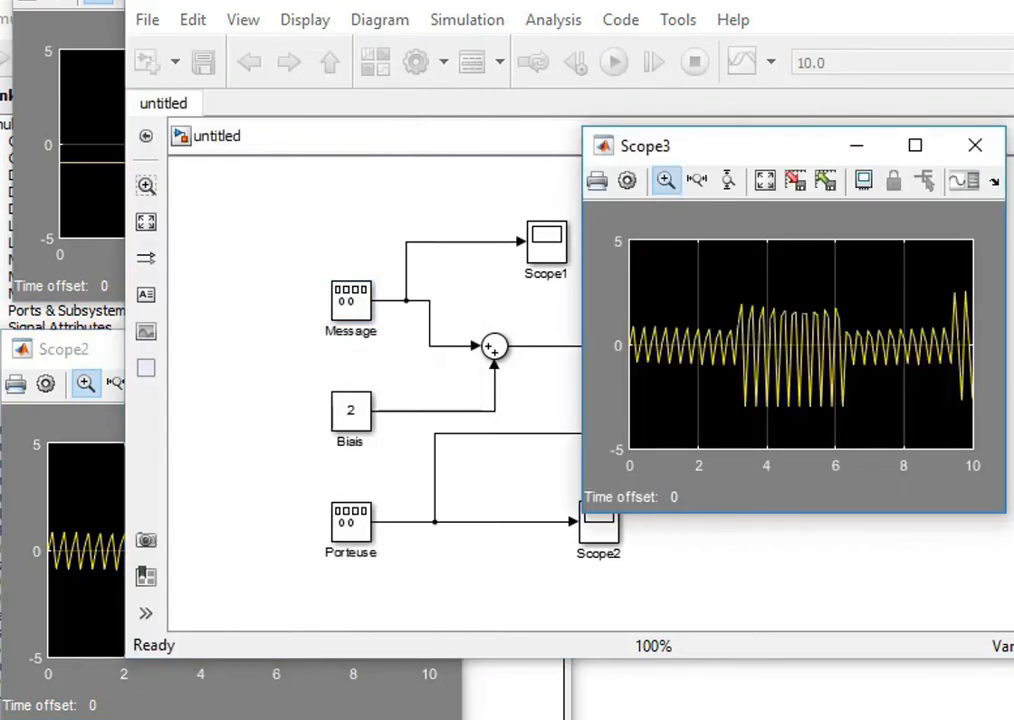
{"action": "left_click", "coordinate": [160, 248]}
{"action": "left_click", "coordinate": [100, 350]}
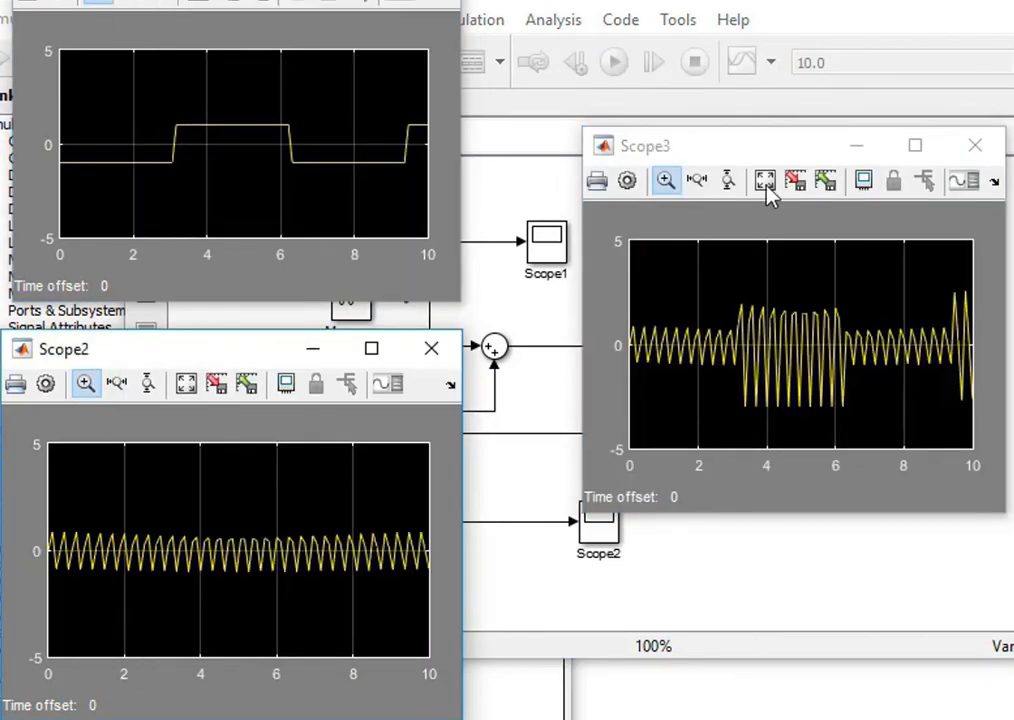
Change the Message signal generator's wave form to sawtooth and rerun the simulation.
{"action": "left_click", "coordinate": [911, 3]}
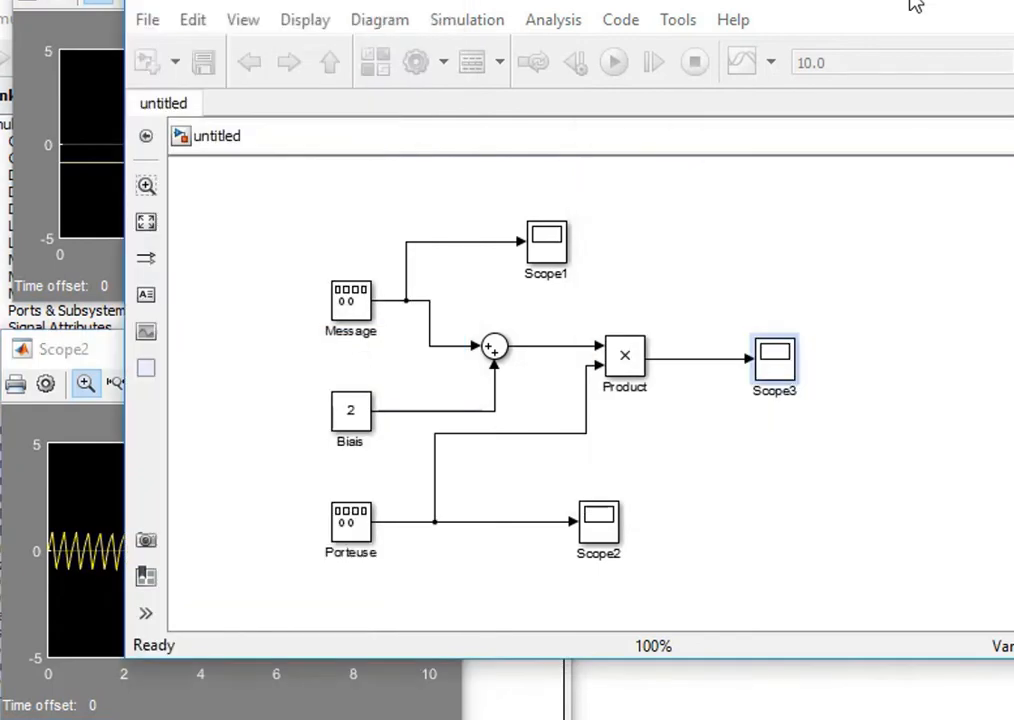
{"action": "double_click", "coordinate": [351, 301]}
{"action": "left_click", "coordinate": [950, 250]}
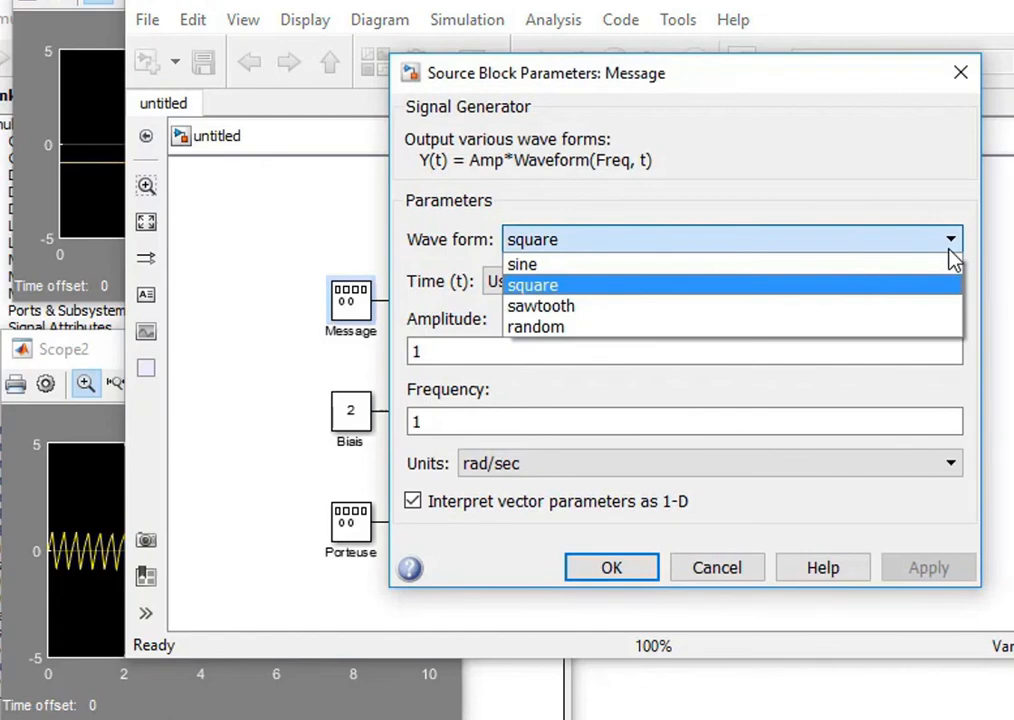
{"action": "left_click", "coordinate": [630, 312]}
{"action": "left_click", "coordinate": [614, 566]}
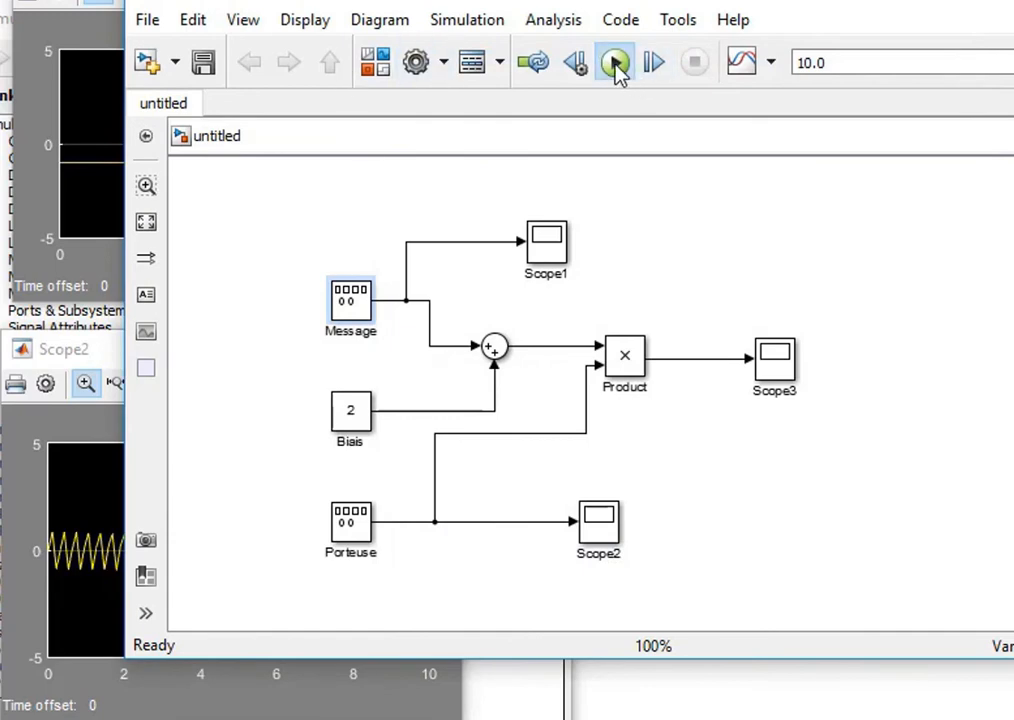
{"action": "left_click", "coordinate": [614, 63]}
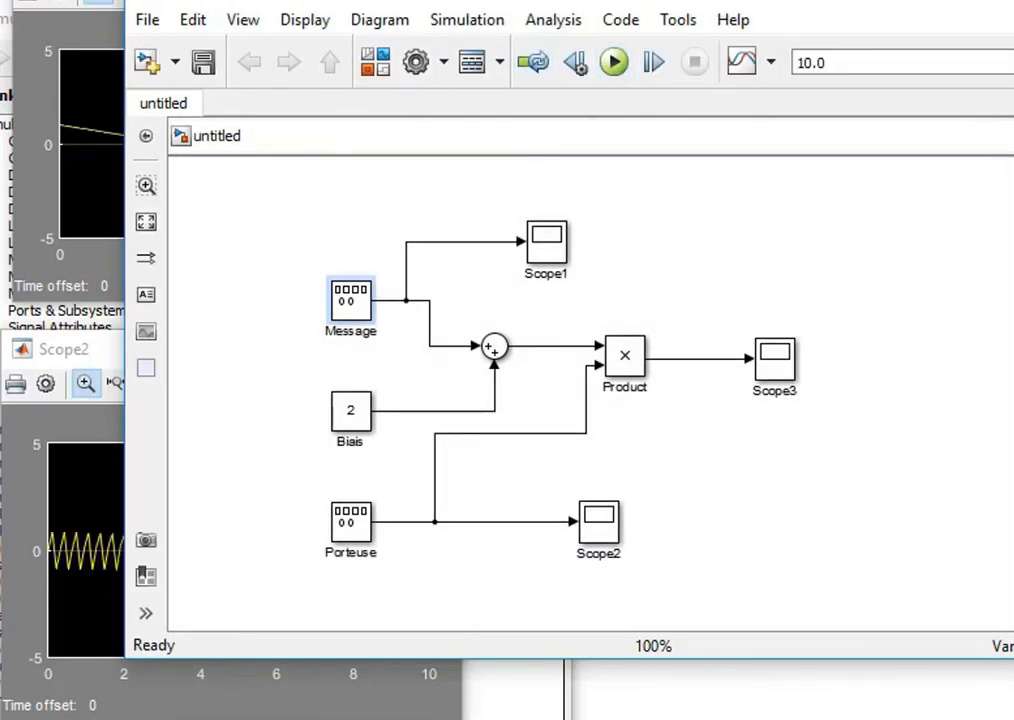
Display the sawtooth message, carrier and modulated signal in Scope1, Scope2 and Scope3 for comparison.
{"action": "left_click", "coordinate": [75, 3]}
{"action": "left_click", "coordinate": [80, 343]}
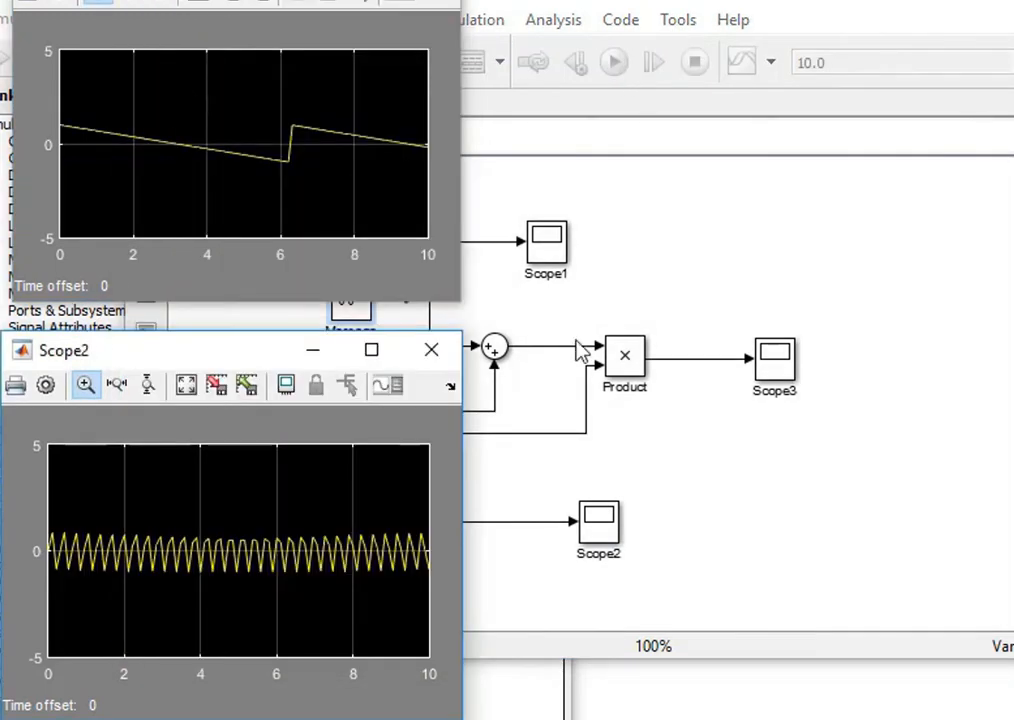
{"action": "double_click", "coordinate": [778, 362]}
{"action": "left_click", "coordinate": [92, 200]}
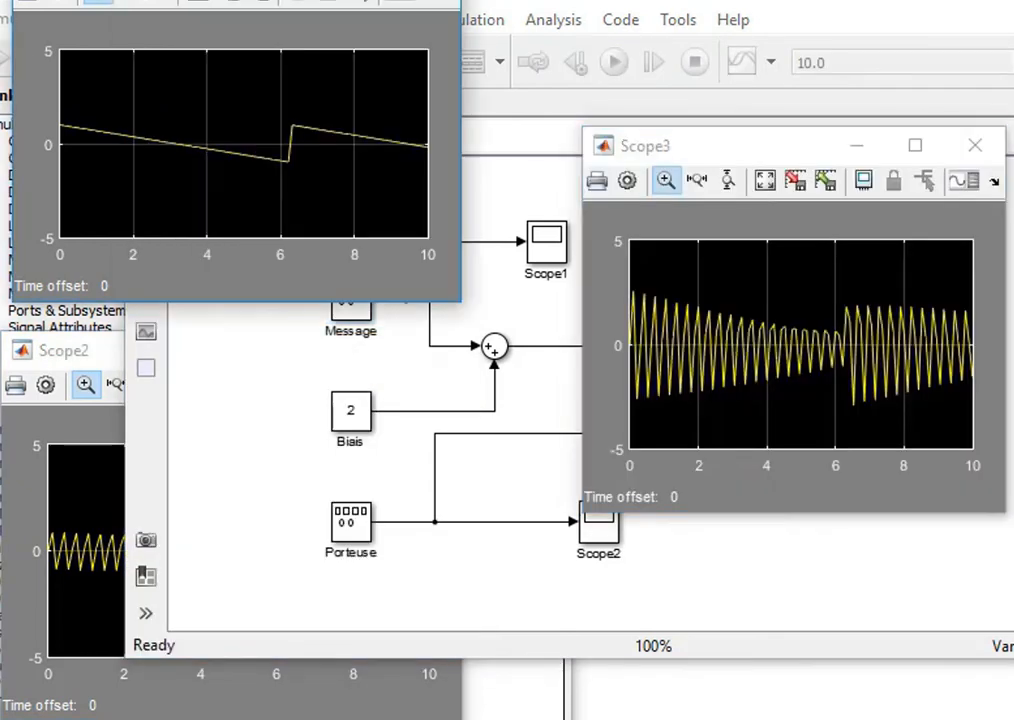